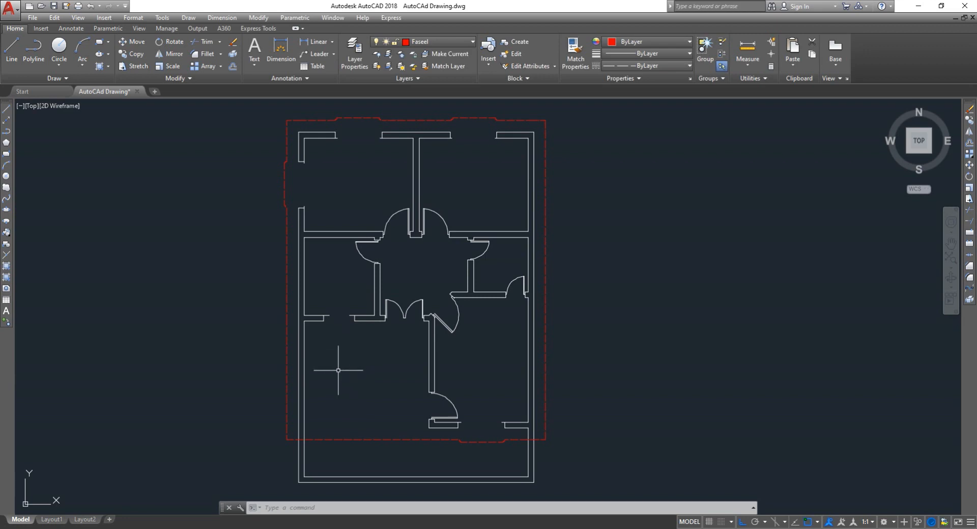
Create a new layer named Staire U Shap
scroll(337, 371, "up", 2)
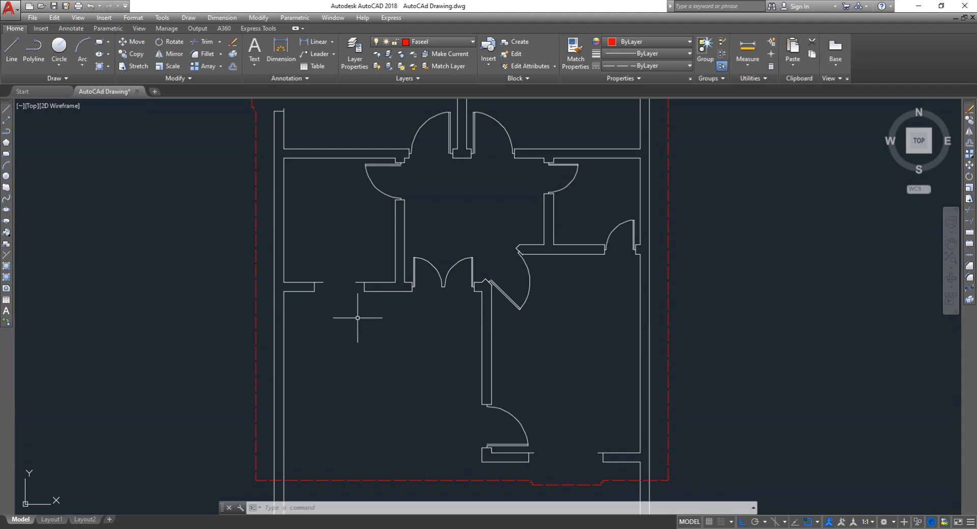
scroll(349, 321, "down", 2)
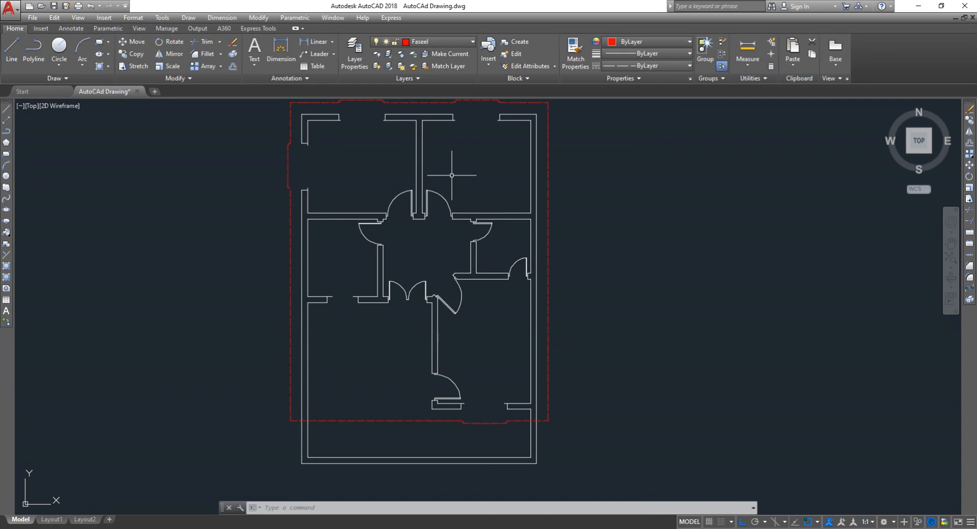
type("LA")
key("Return")
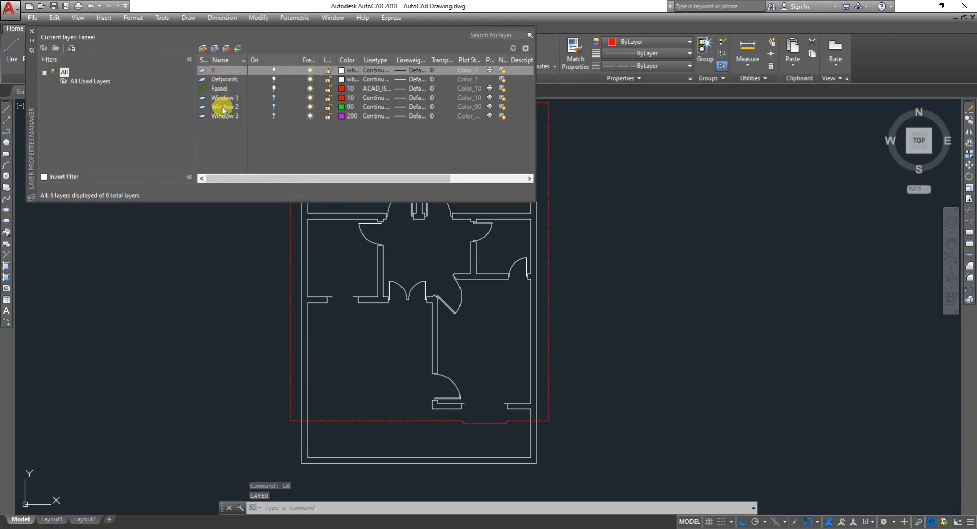
left_click(273, 116)
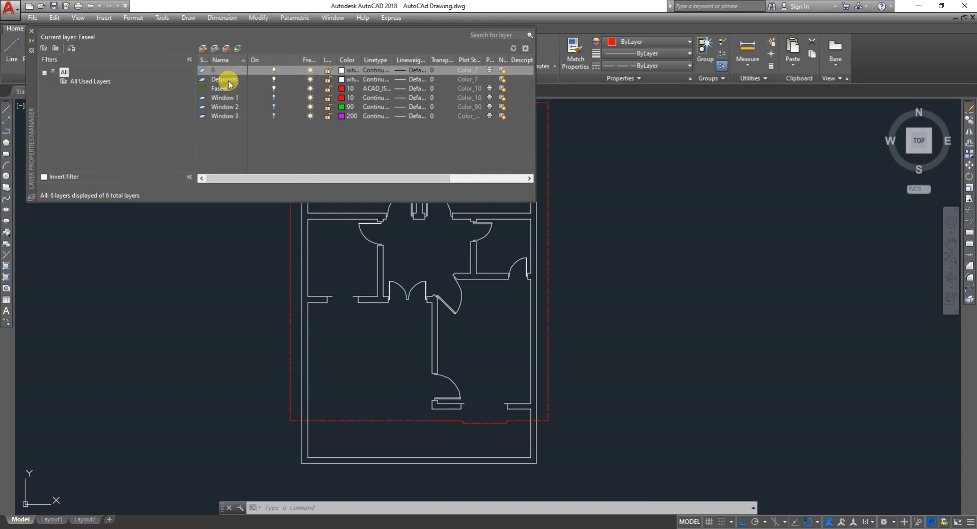
left_click(204, 48)
type("s")
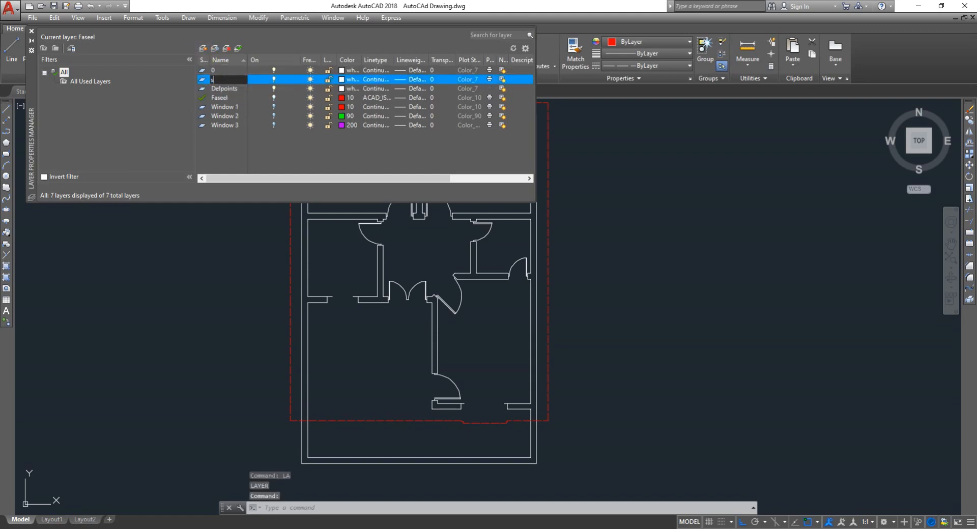
type("TAIRE")
key("BackSpace")
key("BackSpace")
key("BackSpace")
type("Staire U Shap")
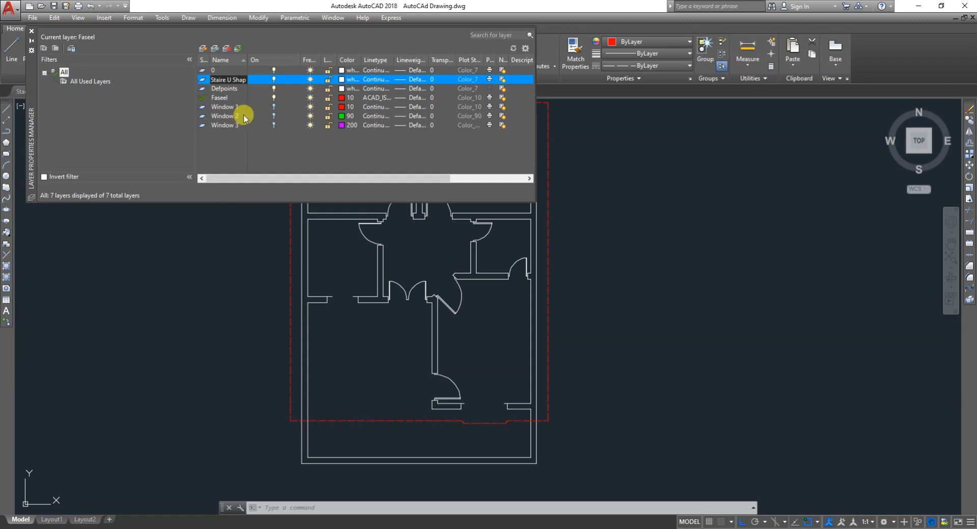
Set the Staire U Shap layer's colour to index 210 and make it the current layer
left_click(342, 79)
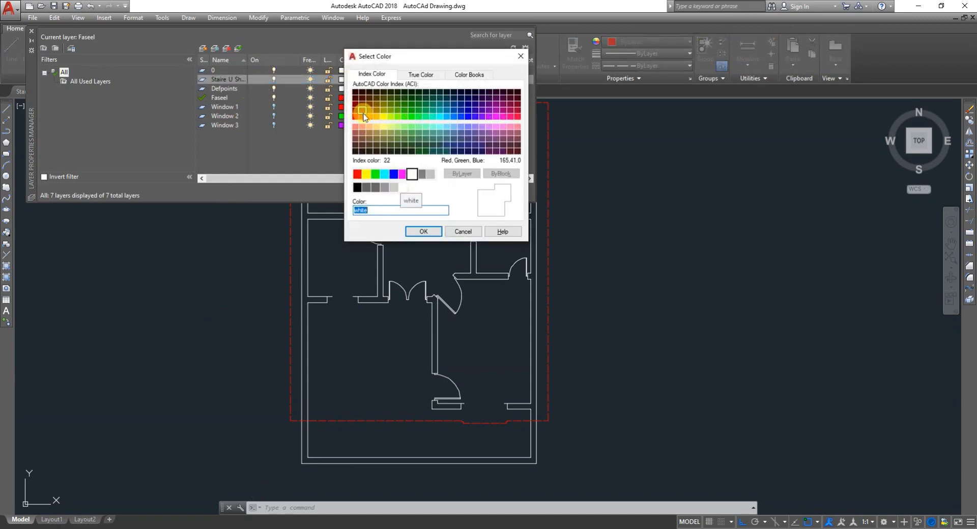
left_click(371, 120)
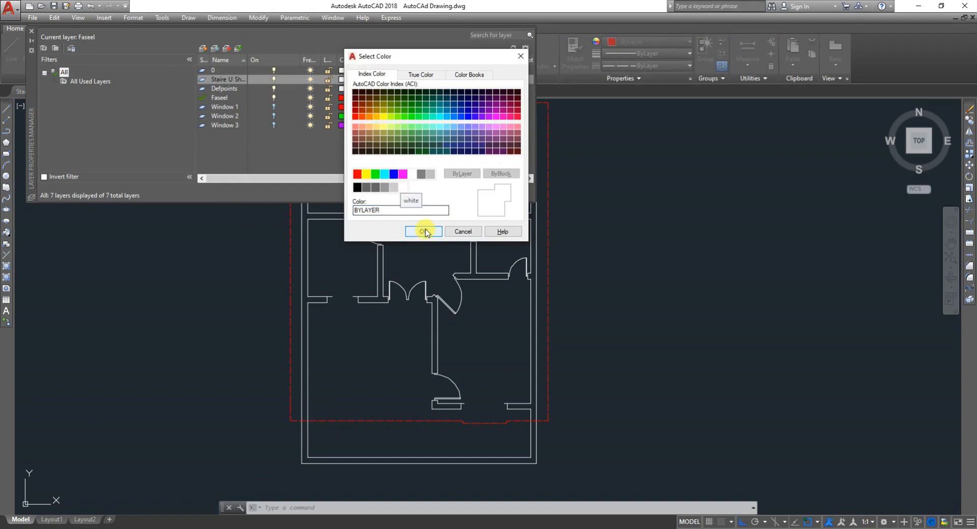
left_click(496, 116)
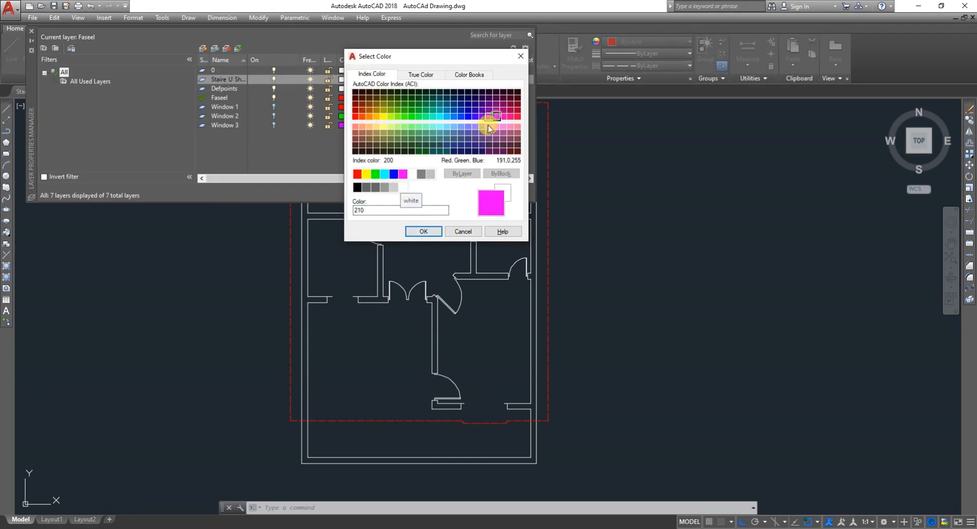
left_click(424, 232)
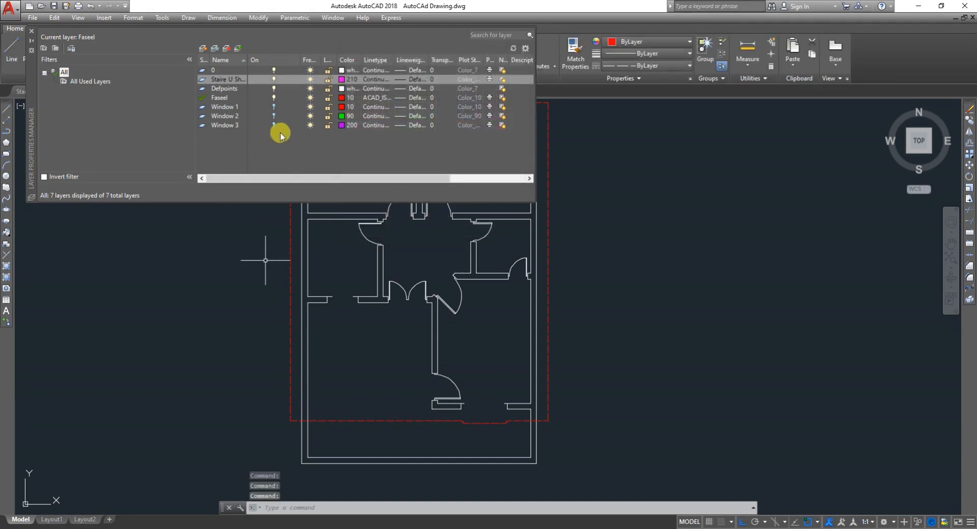
left_click(237, 48)
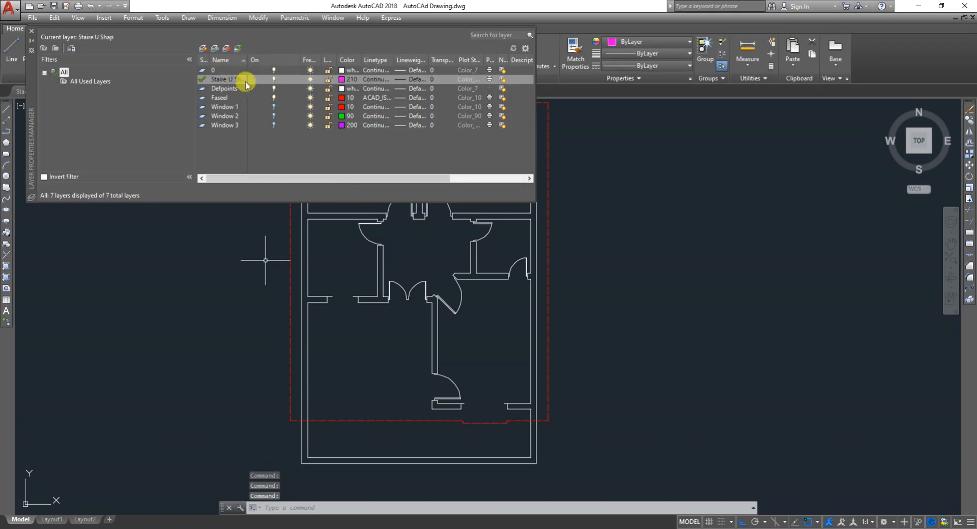
left_click(31, 31)
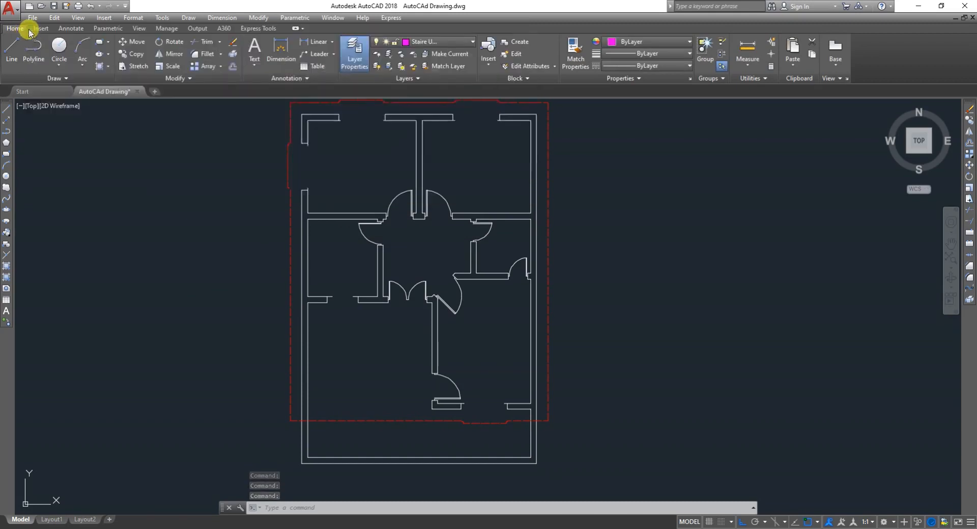
scroll(334, 389, "up", 3)
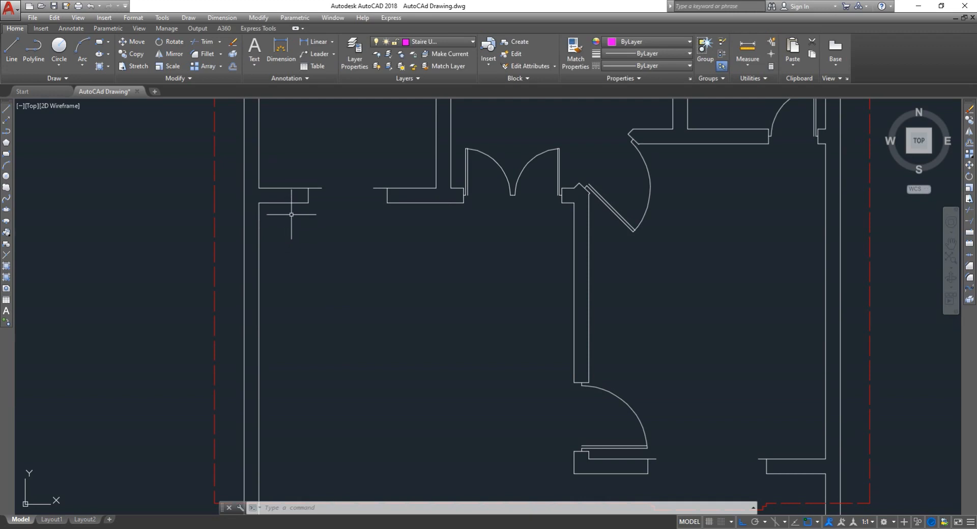
type("l")
key("Return")
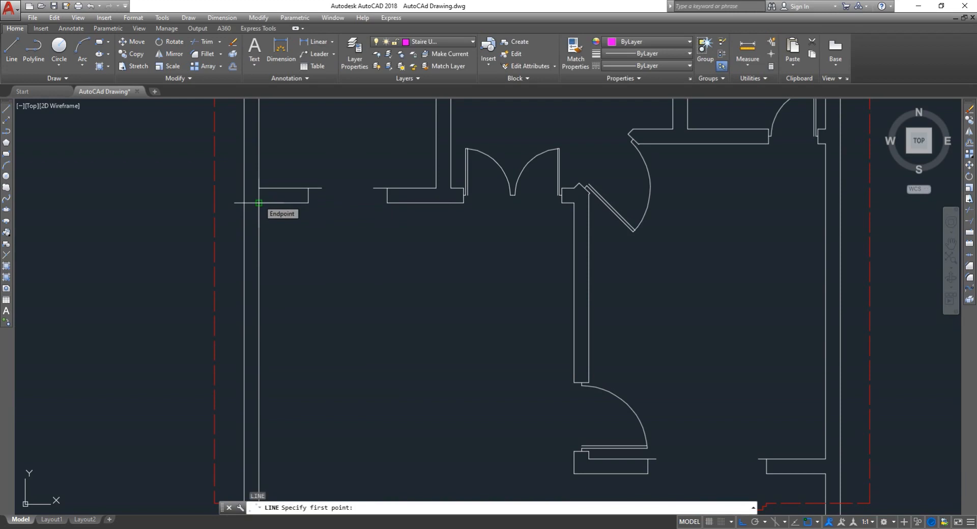
key("Escape")
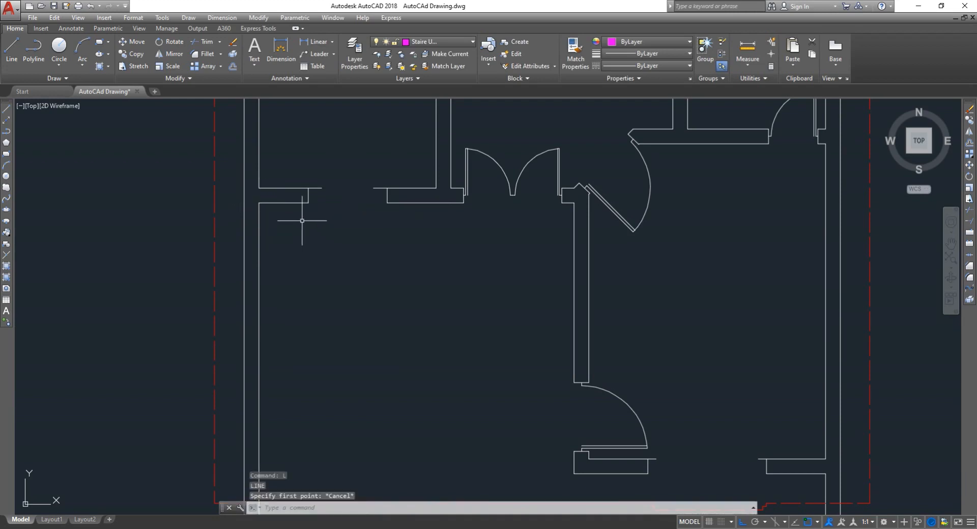
Offset the lower edge of the short wall stub in the lower-left room by 3'9" downward into the room
type("o")
key("Return")
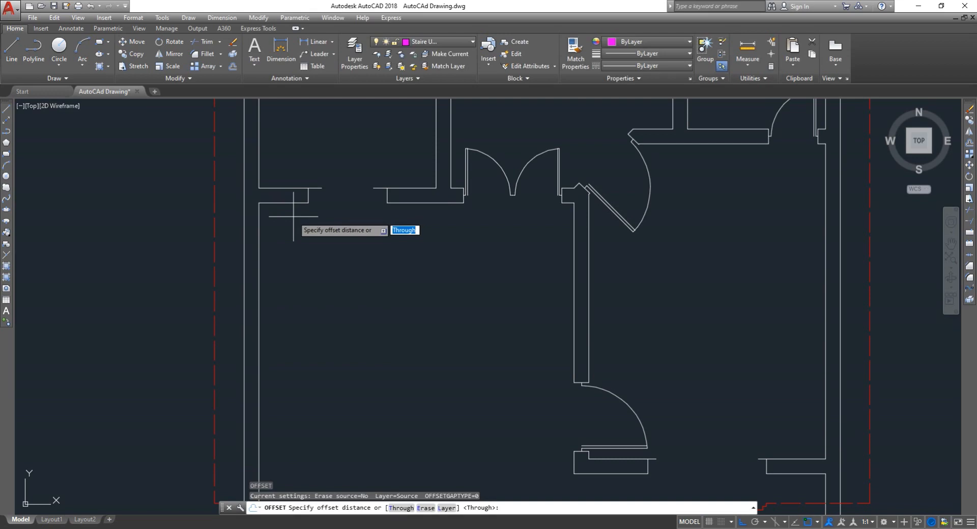
type("3'9")
key("Return")
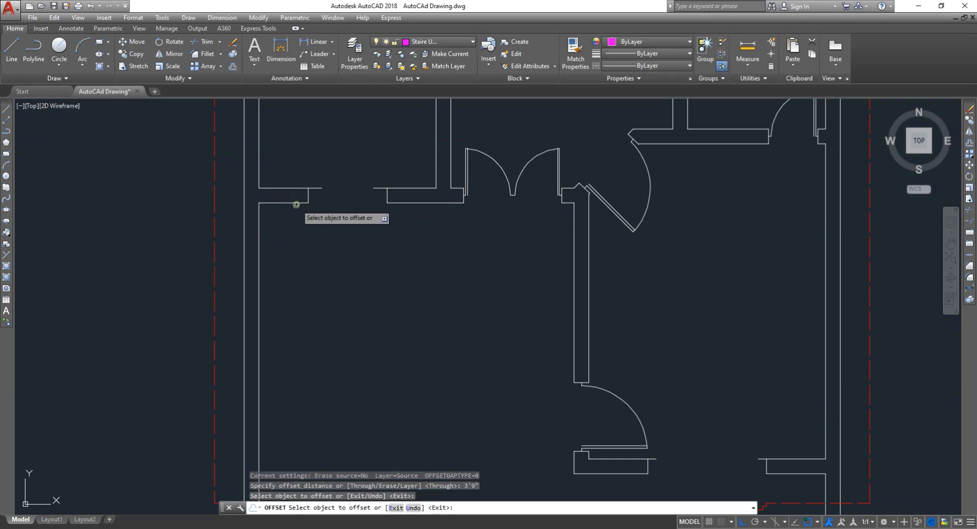
left_click(297, 203)
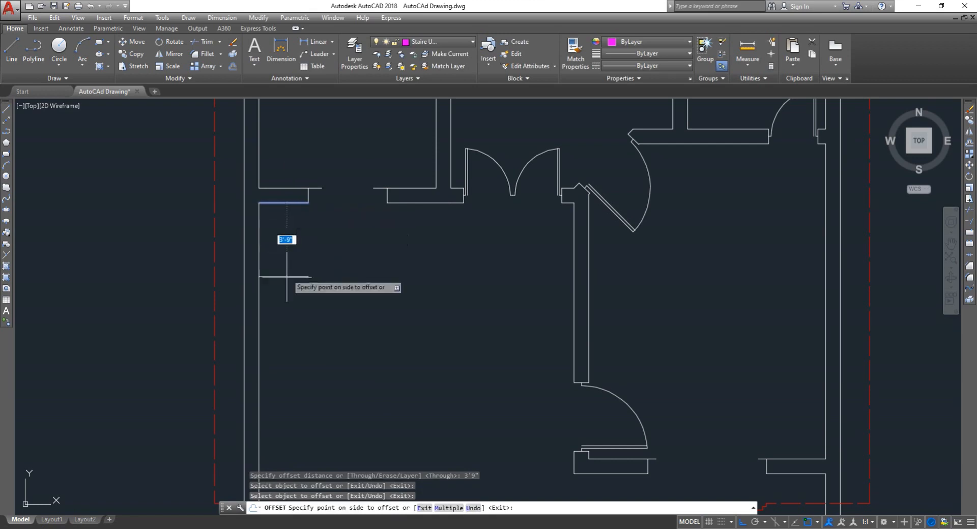
left_click(282, 296)
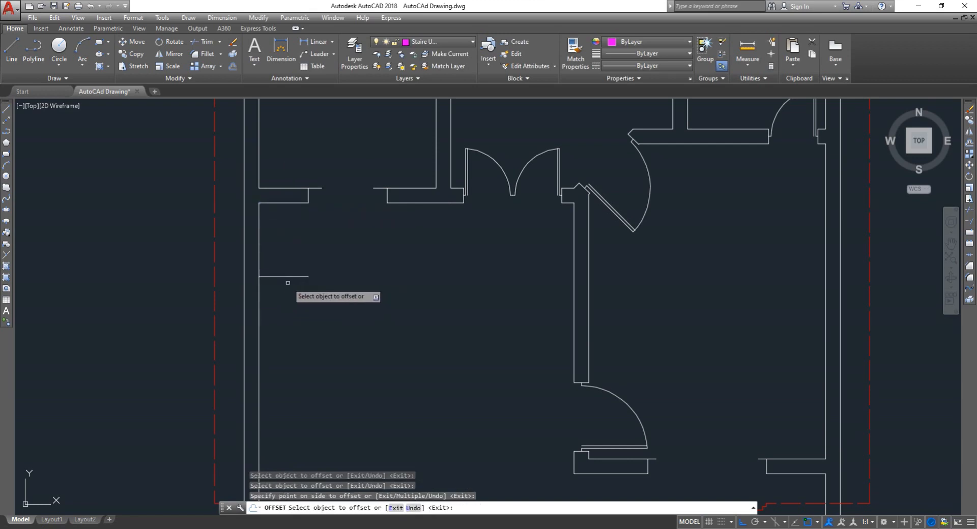
key("Escape")
type("LA")
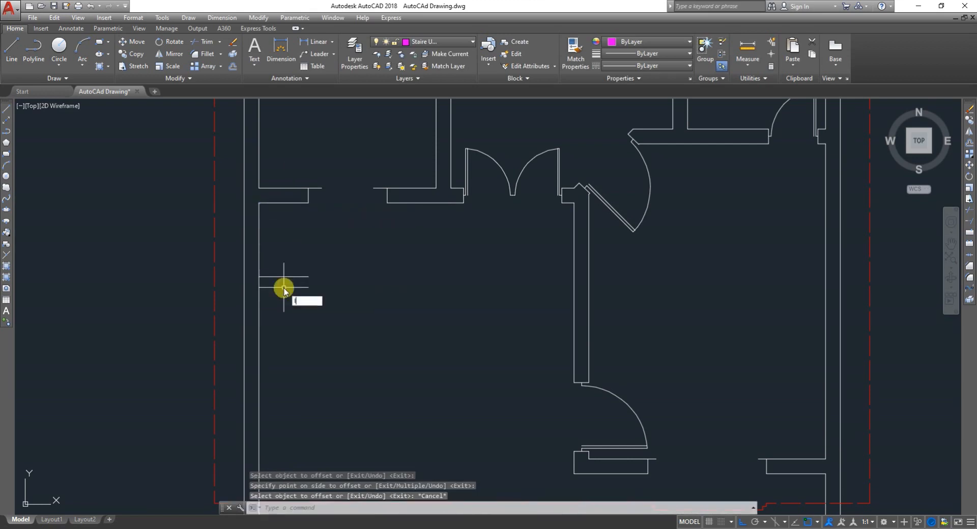
key("Return")
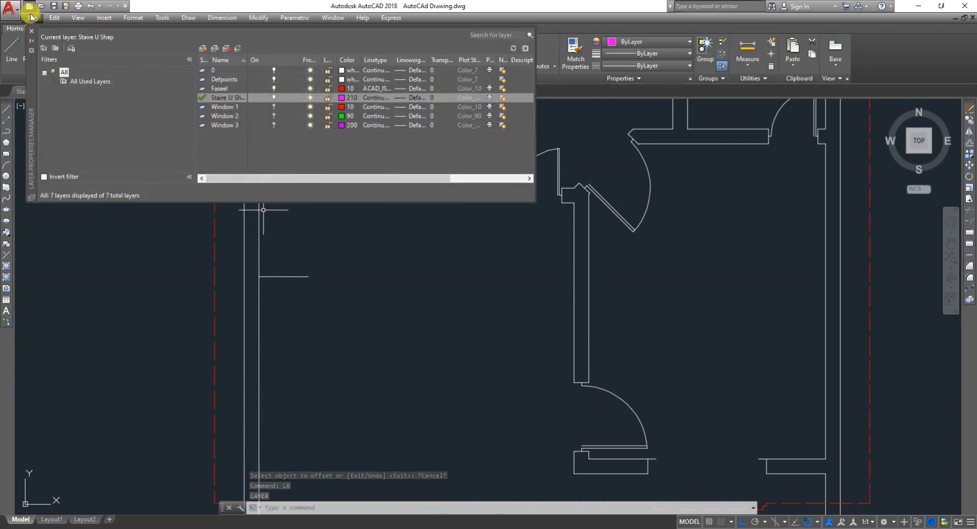
left_click(31, 31)
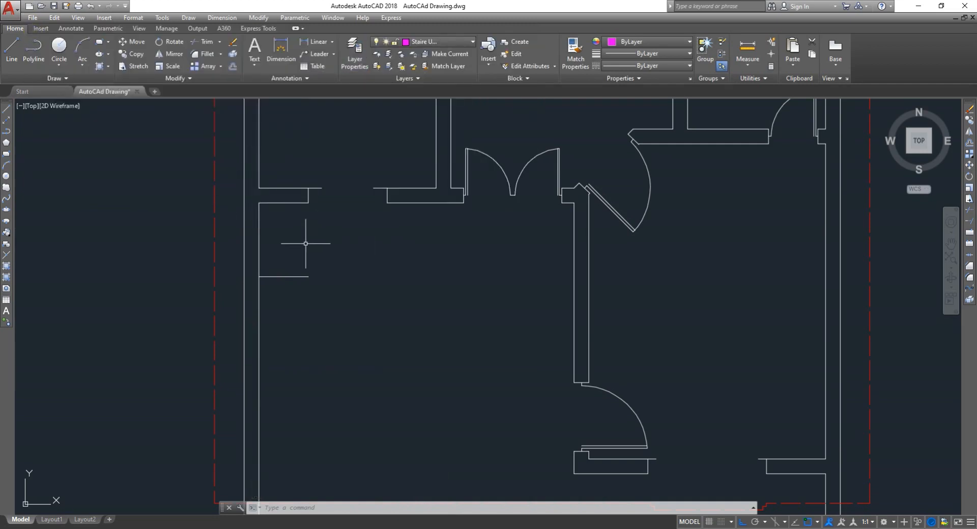
key("Escape")
type("o")
key("Return")
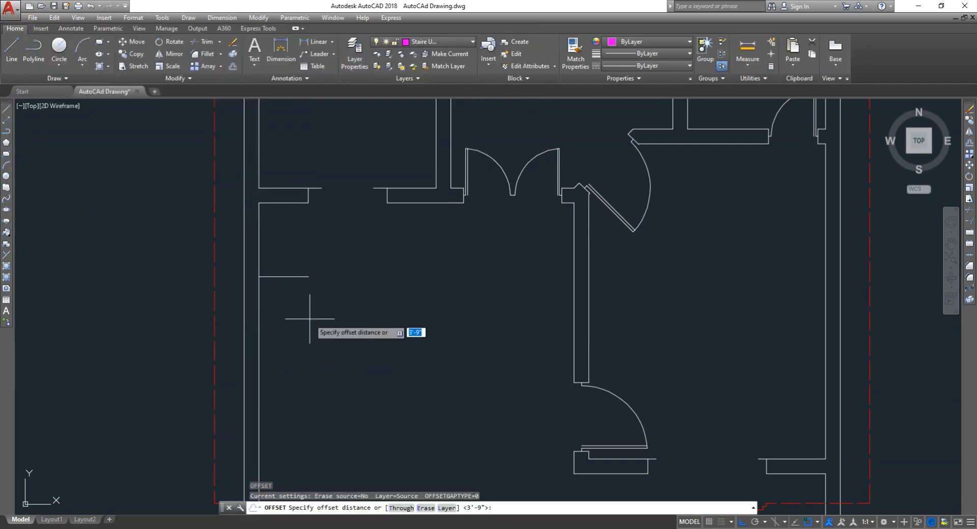
type("6'")
key("Return")
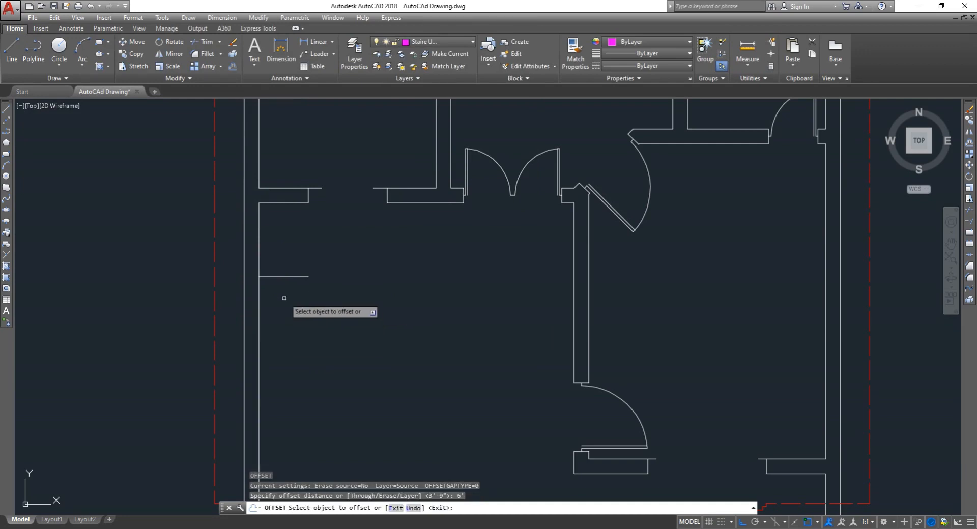
left_click(288, 276)
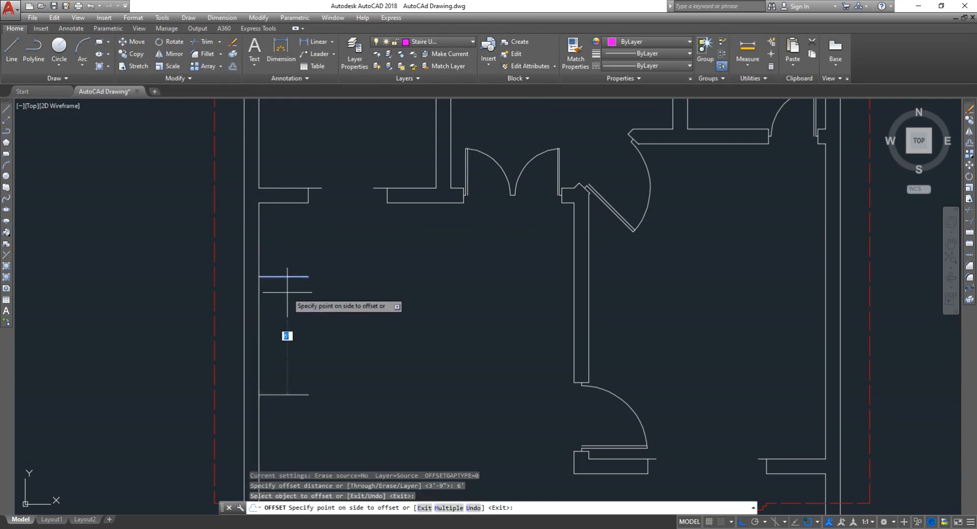
key("Escape")
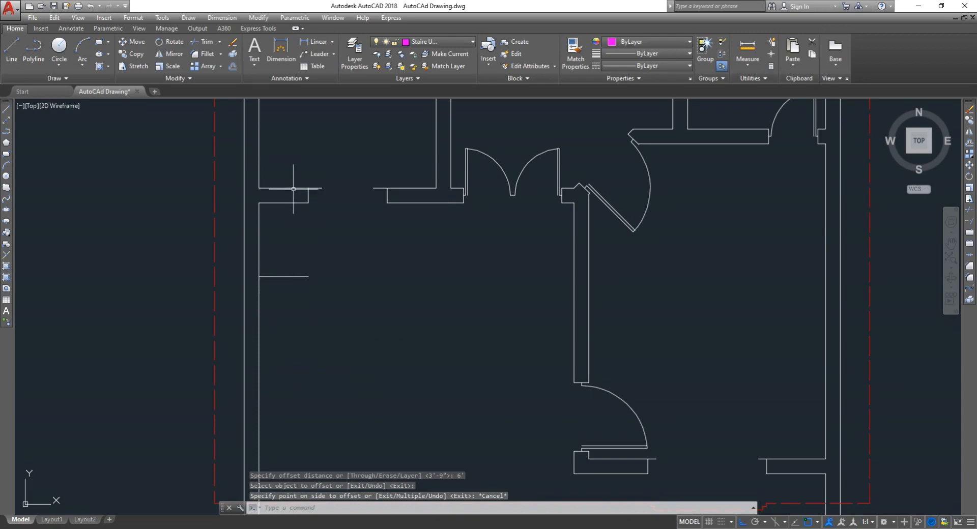
Offset the short line below the wall stub by 6" downward to form the gap between the stair flights
type("o")
key("Return")
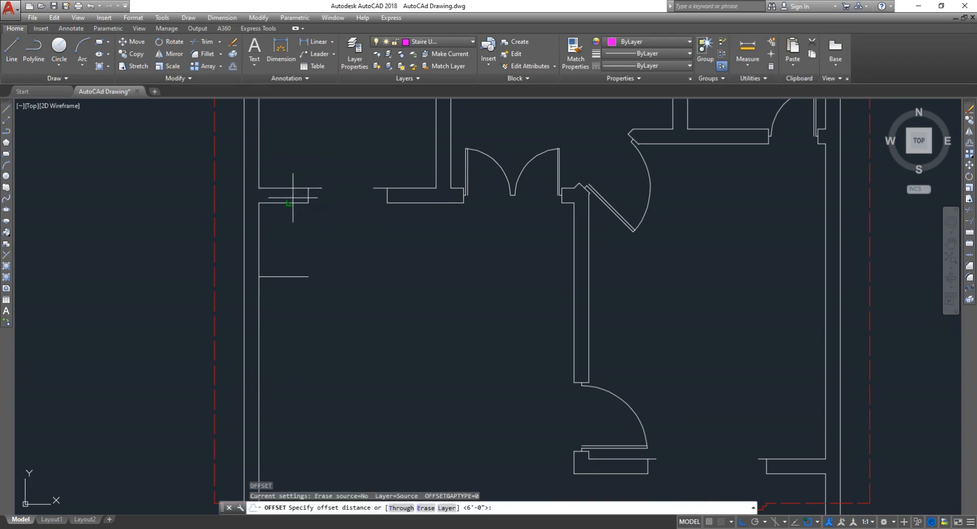
type("6\"")
key("Return")
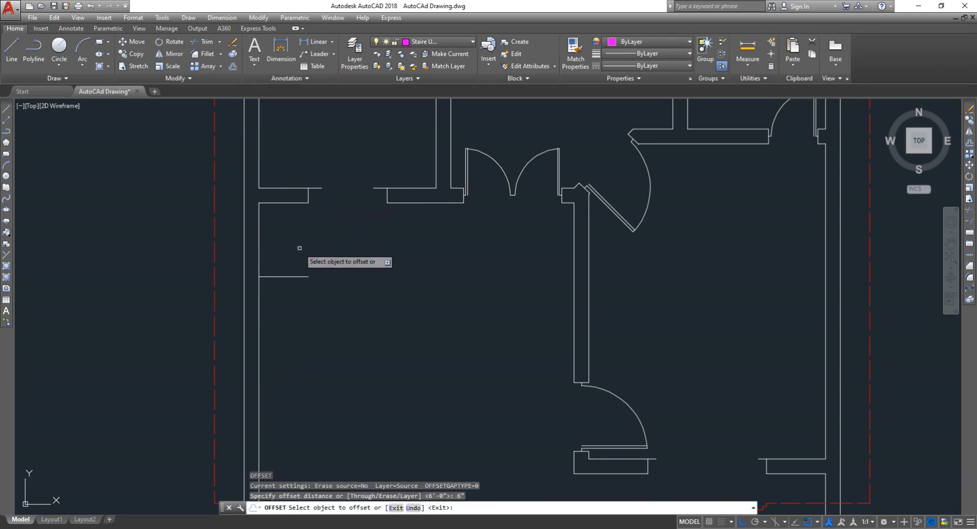
left_click(297, 278)
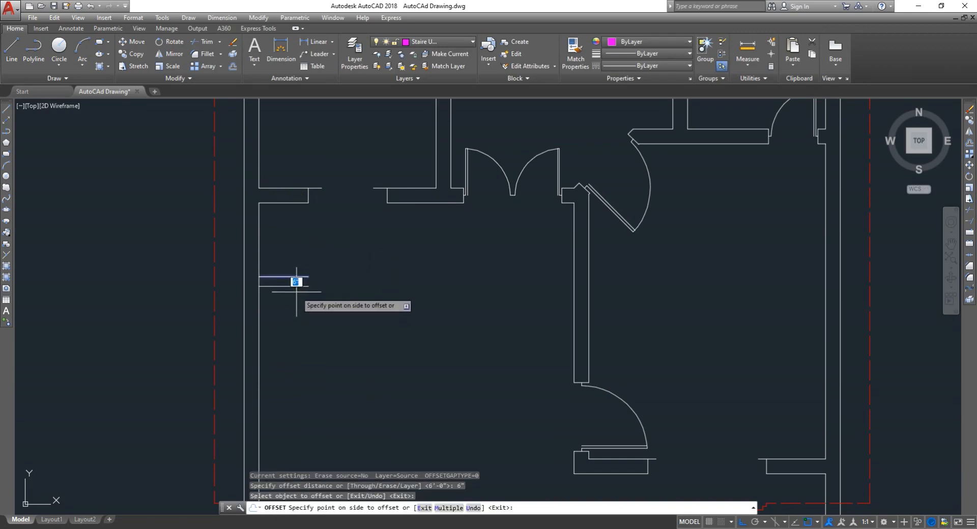
left_click(295, 291)
scroll(296, 375, "down", 2)
scroll(305, 328, "up", 3)
key("Escape")
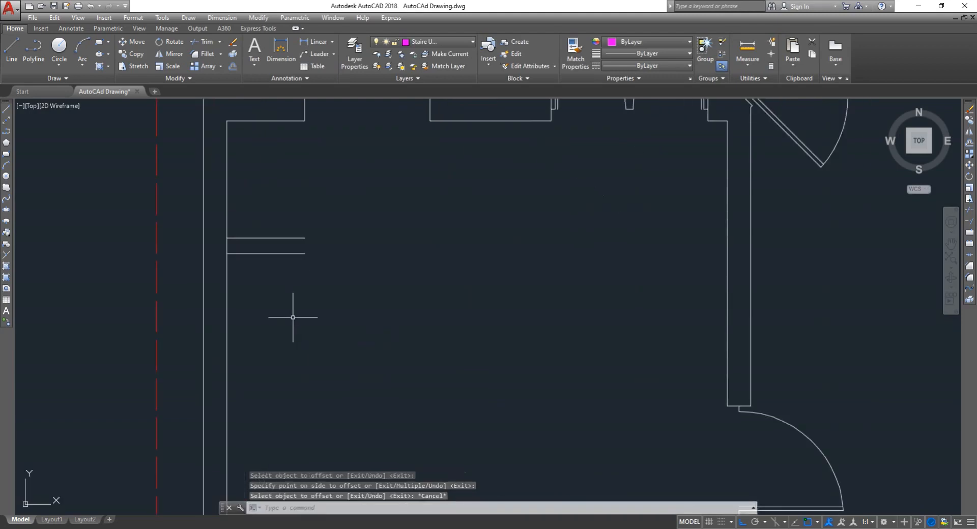
Offset the lower line of the 6" gap by 3'9" downward to mark the second flight's width
key("Return")
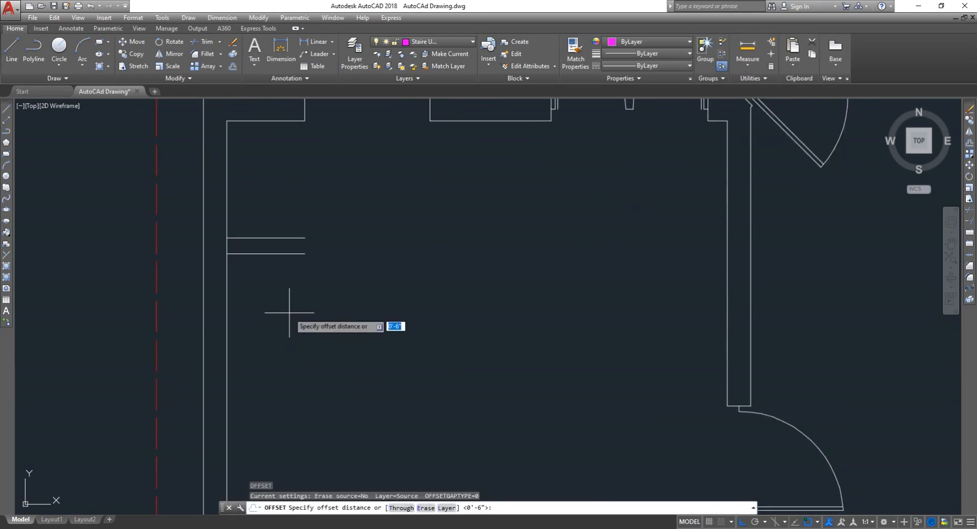
type("3'9")
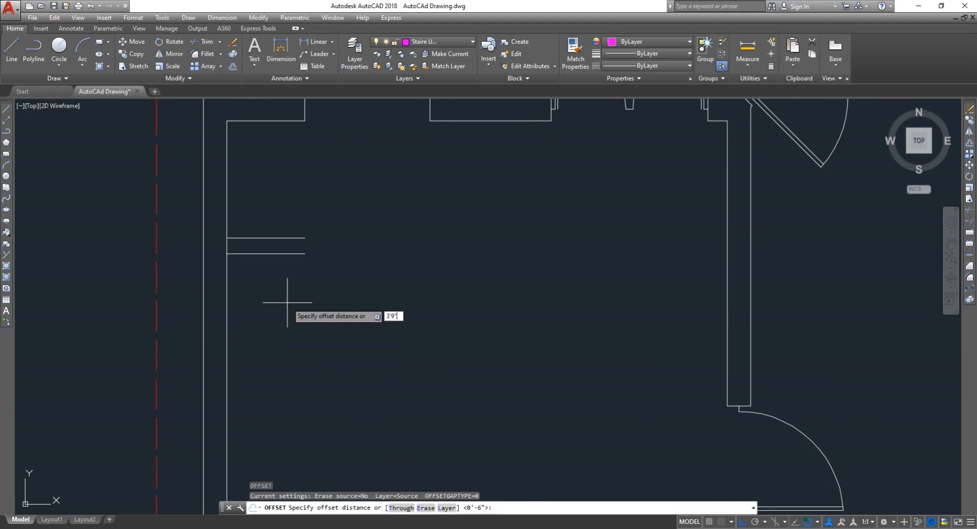
key("Return")
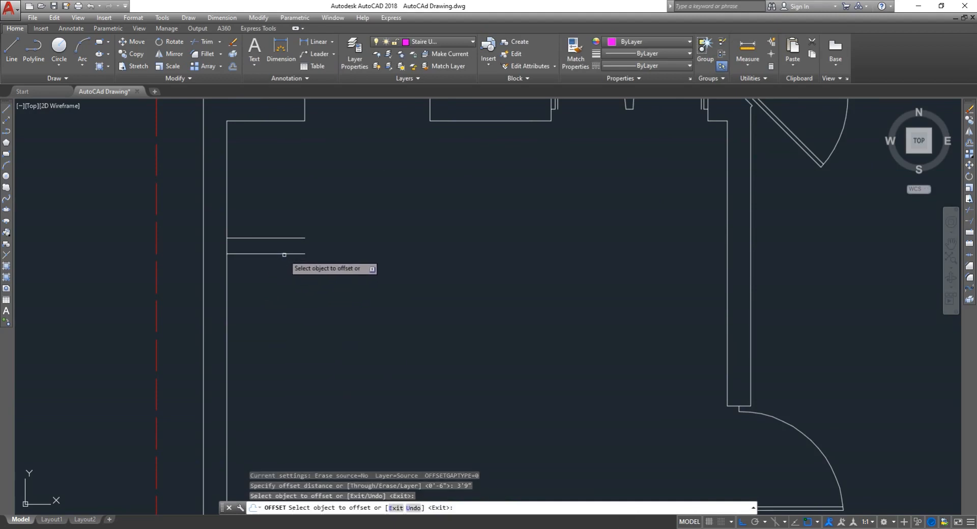
left_click(284, 254)
left_click(280, 331)
scroll(290, 336, "down", 4)
key("Escape")
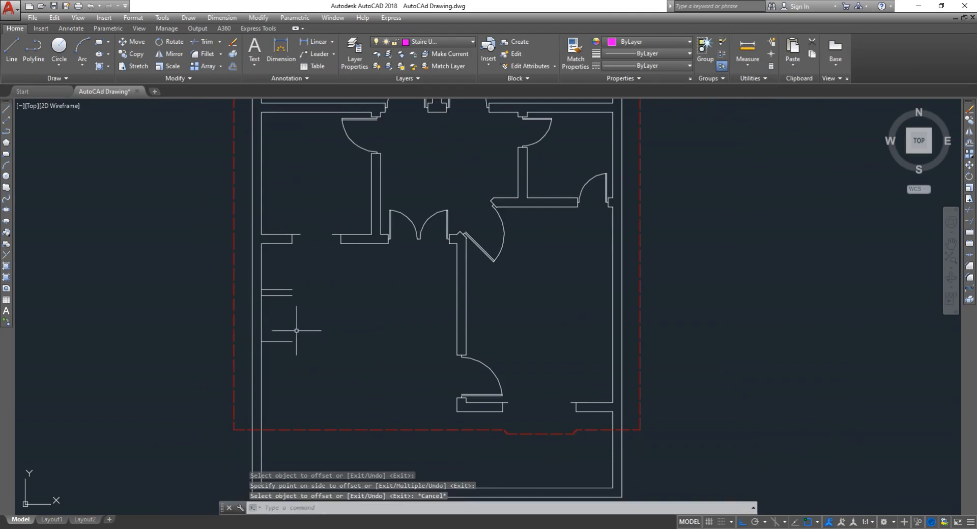
Extend the three short horizontal flight lines across the room to the right-hand interior wall
type("ex")
key("Return")
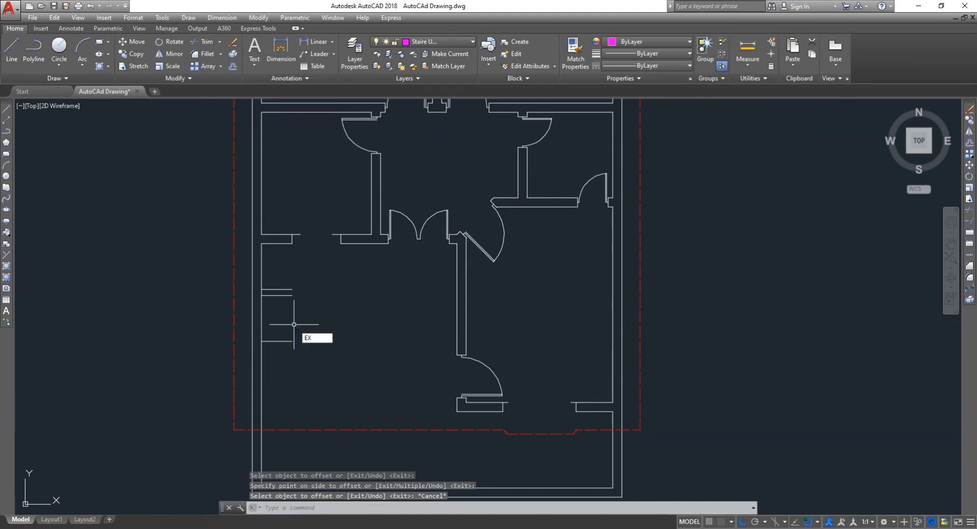
left_click(295, 304)
left_click(284, 363)
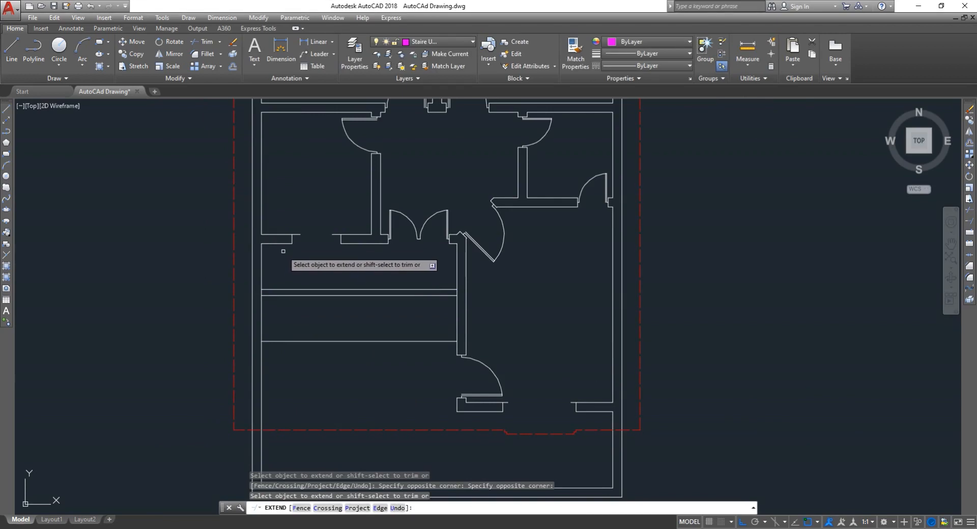
key("Escape")
Offset the inner face of the room's left wall by 3'9" to the right to mark the landing edge
scroll(319, 301, "up", 2)
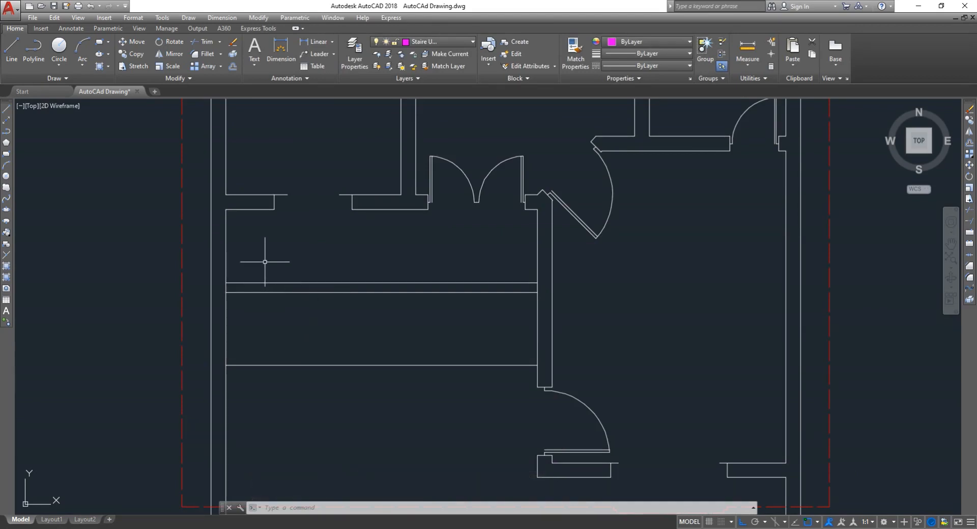
type("o")
key("Return")
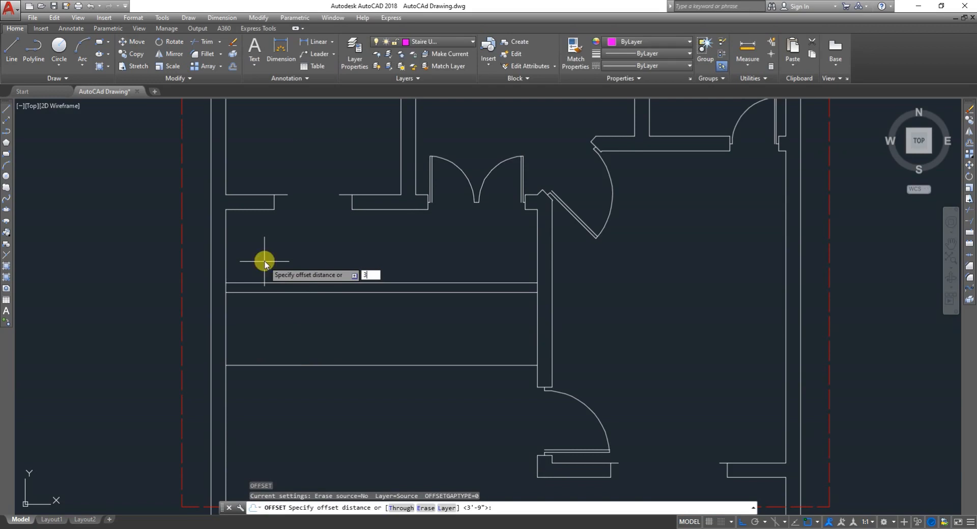
key("Return")
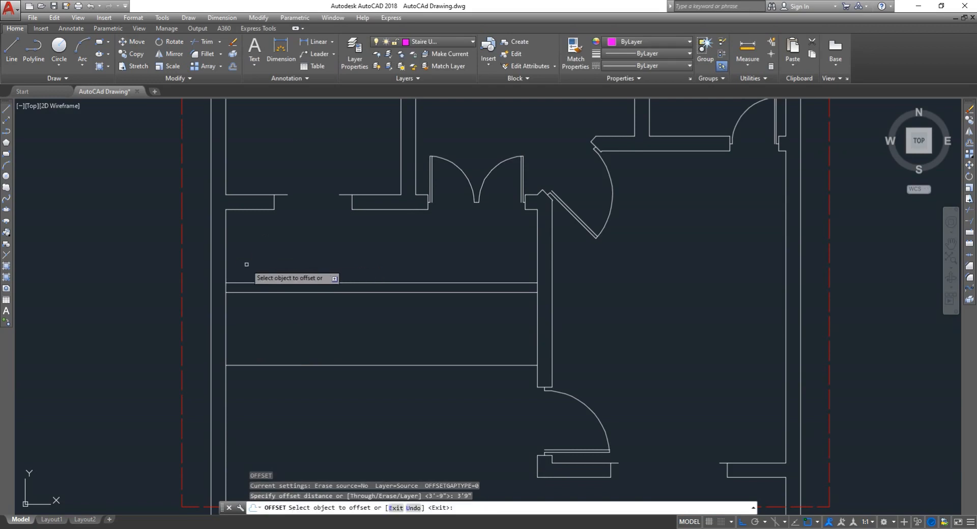
left_click(226, 261)
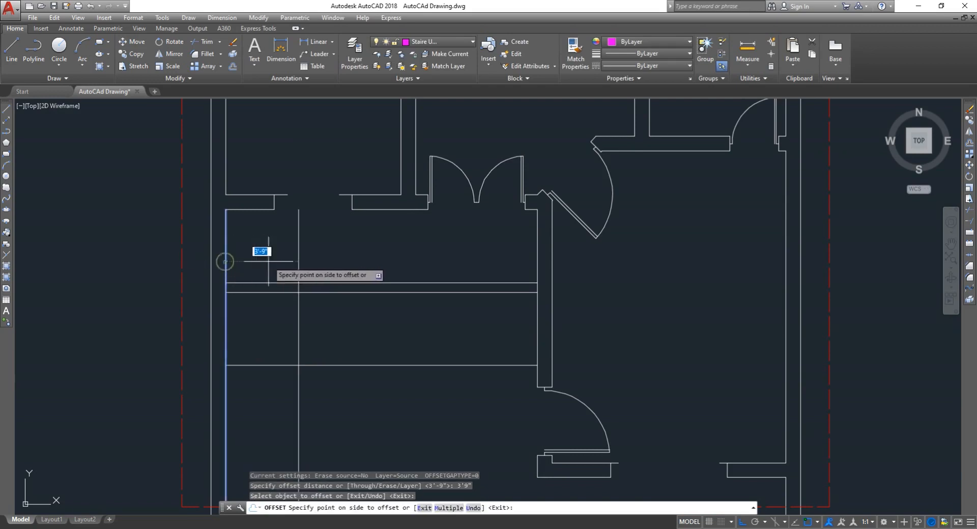
left_click(257, 260)
key("Escape")
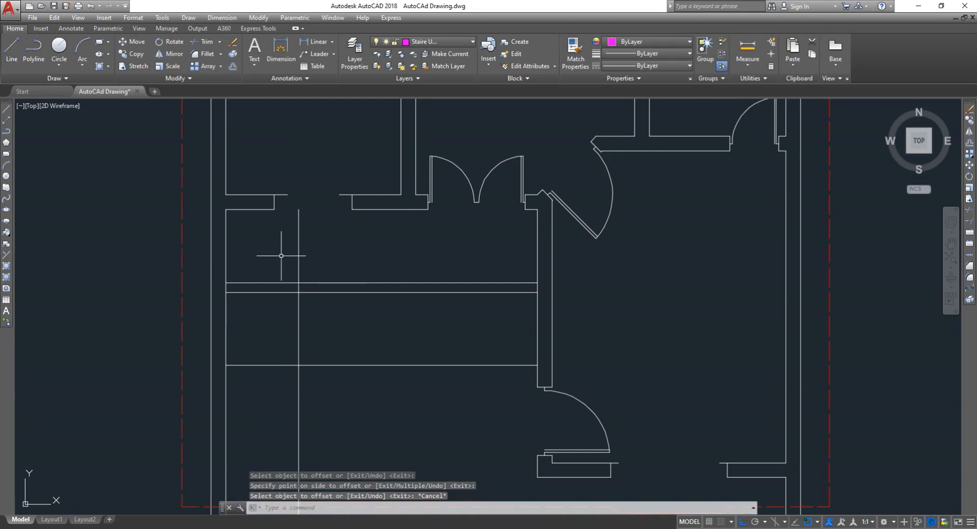
key("Return")
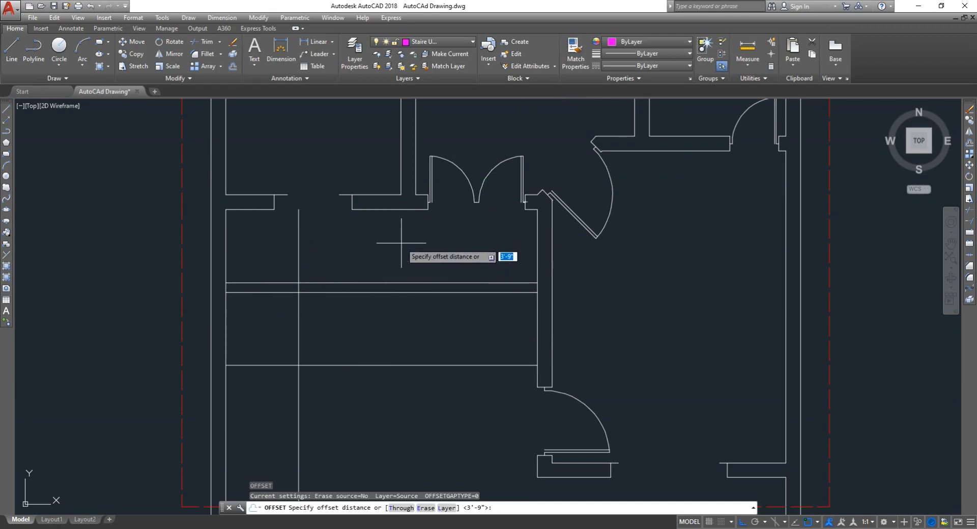
key("Escape")
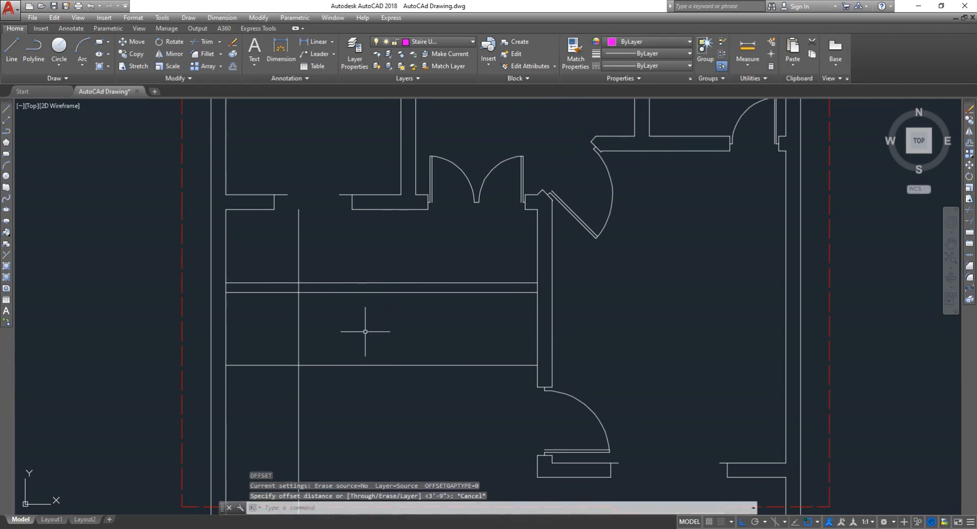
type("o")
key("Return")
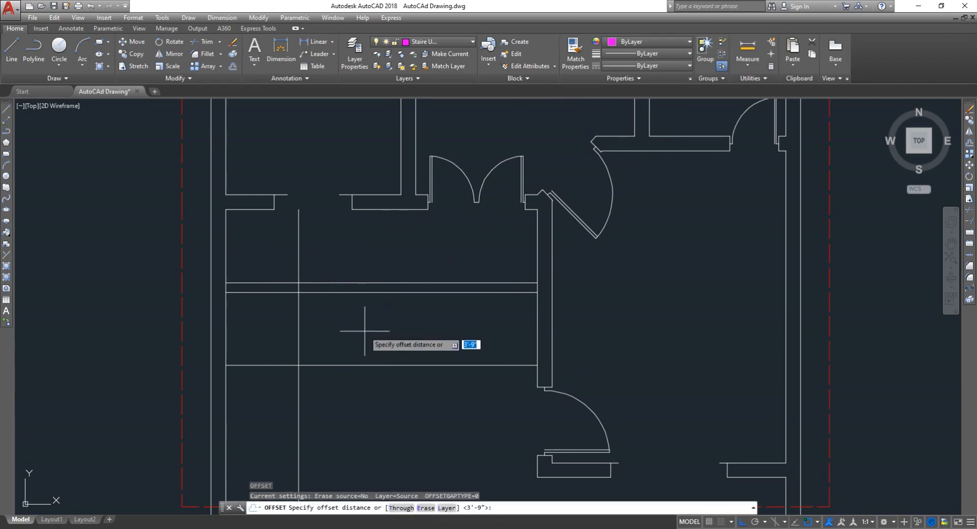
key("Return")
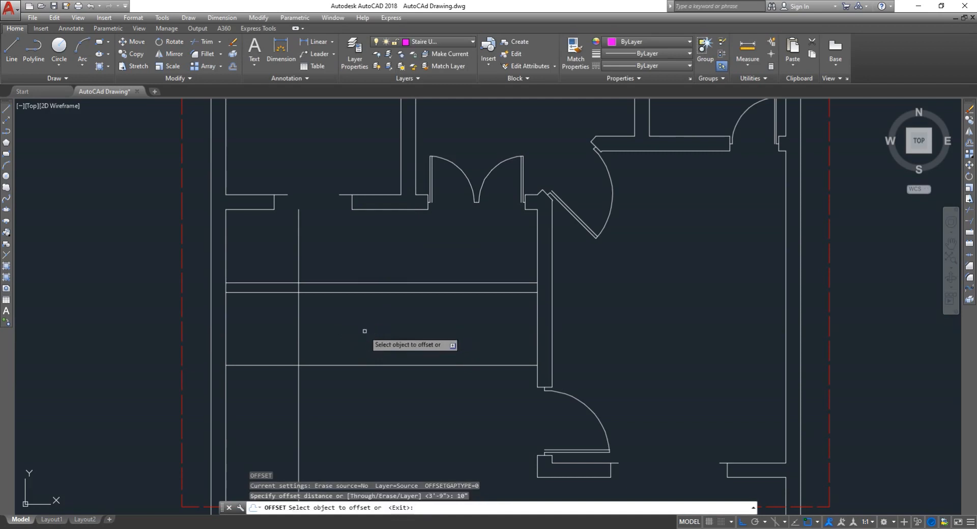
left_click(299, 335)
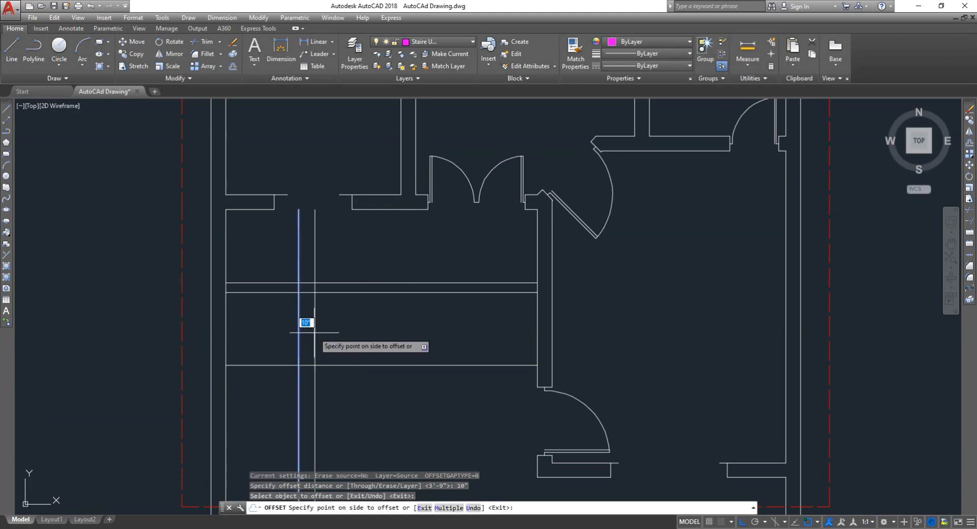
key("Escape")
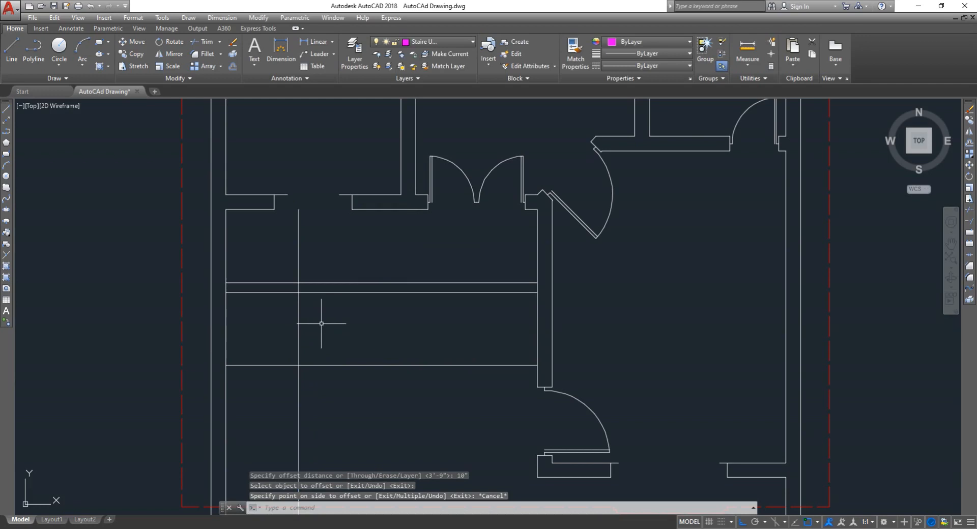
type("tr")
key("Return")
key("Return")
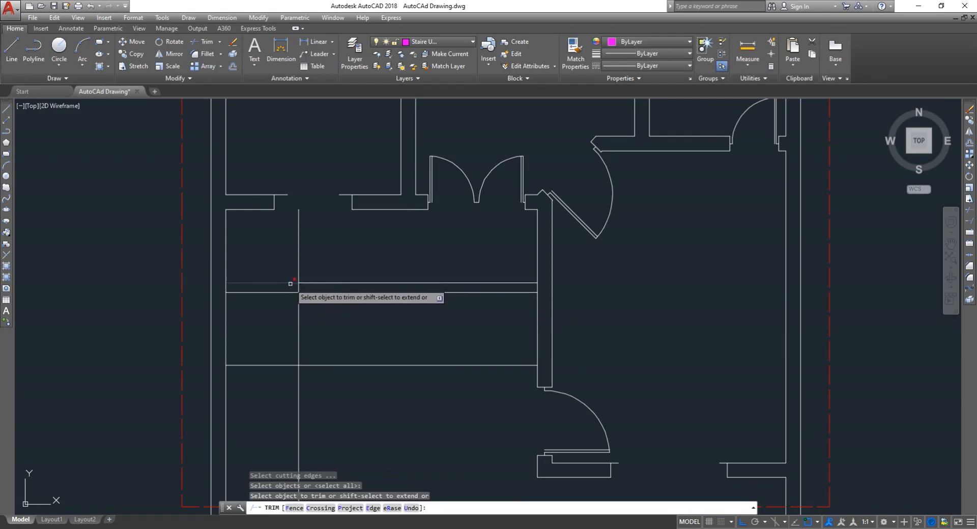
key("Escape")
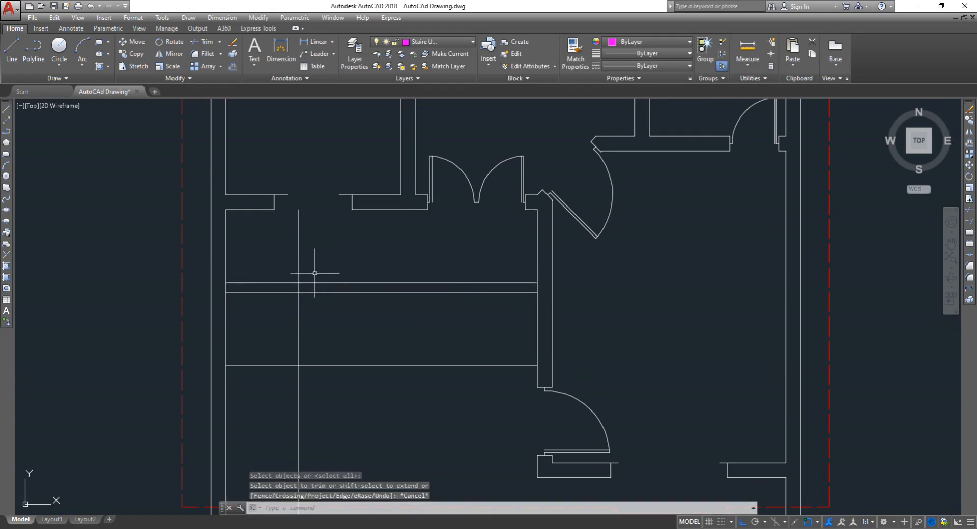
Offset the vertical landing edge successively to the right at 10" spacing to lay out eight treads
type("o")
key("Return")
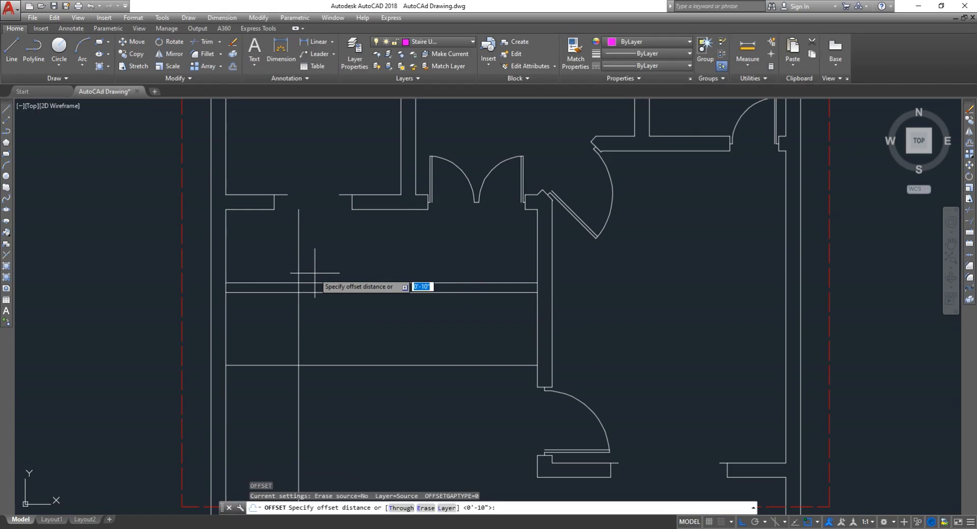
key("Return")
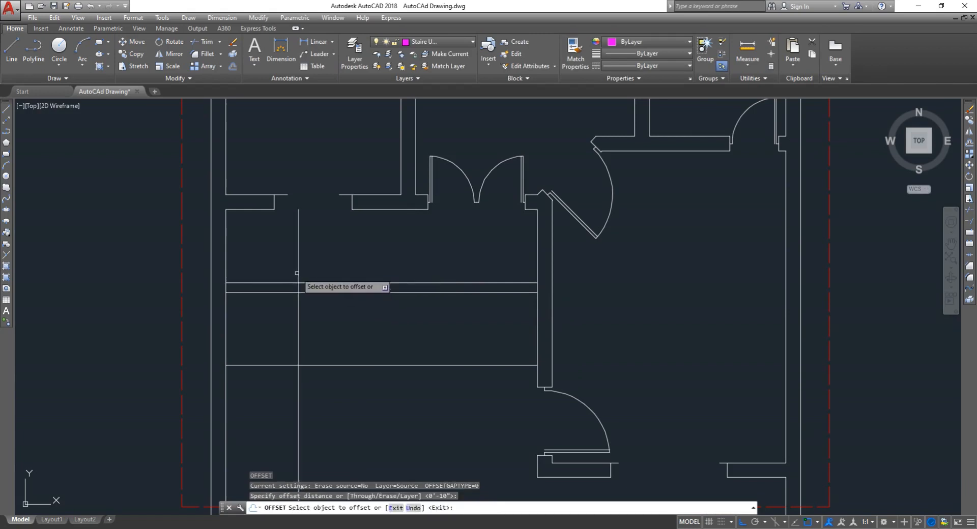
left_click(299, 266)
left_click(328, 270)
left_click(315, 270)
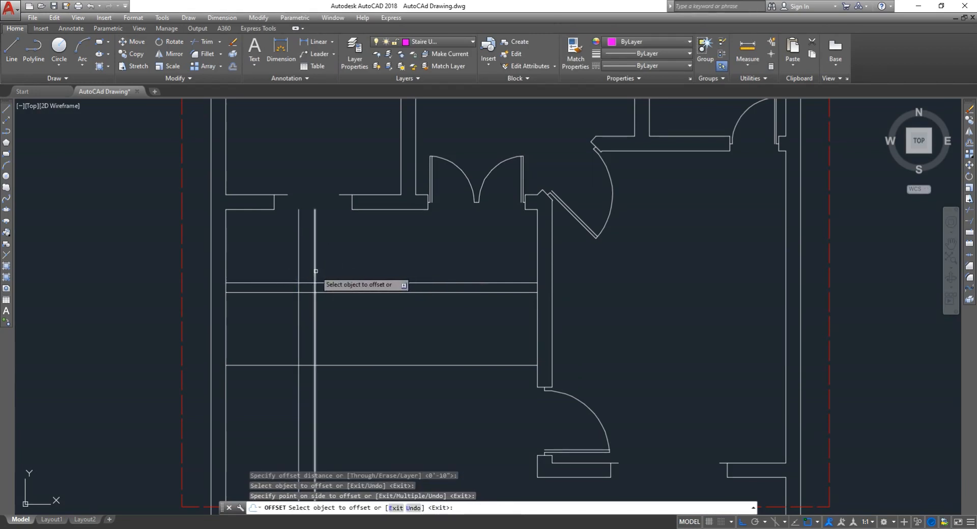
left_click(335, 275)
left_click(330, 271)
left_click(354, 270)
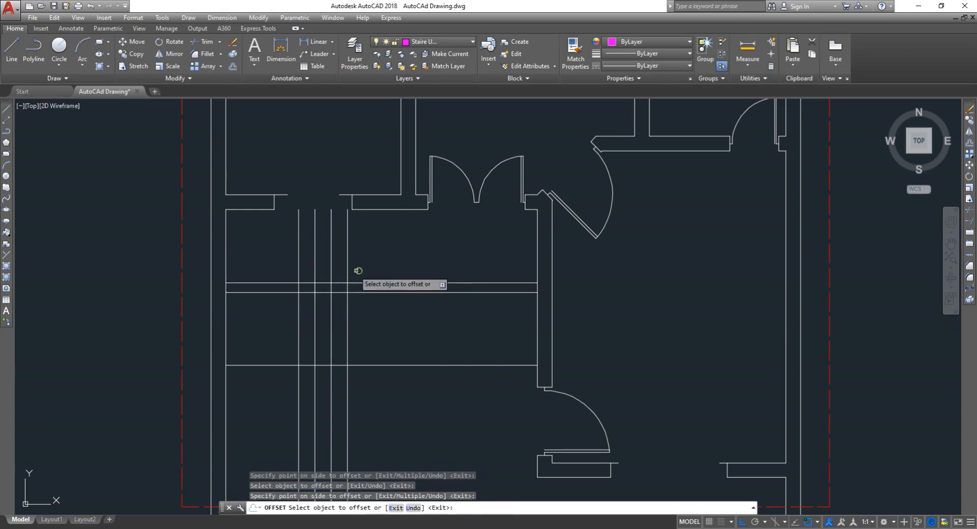
left_click(347, 269)
left_click(369, 269)
left_click(364, 269)
left_click(378, 269)
left_click(381, 269)
left_click(418, 265)
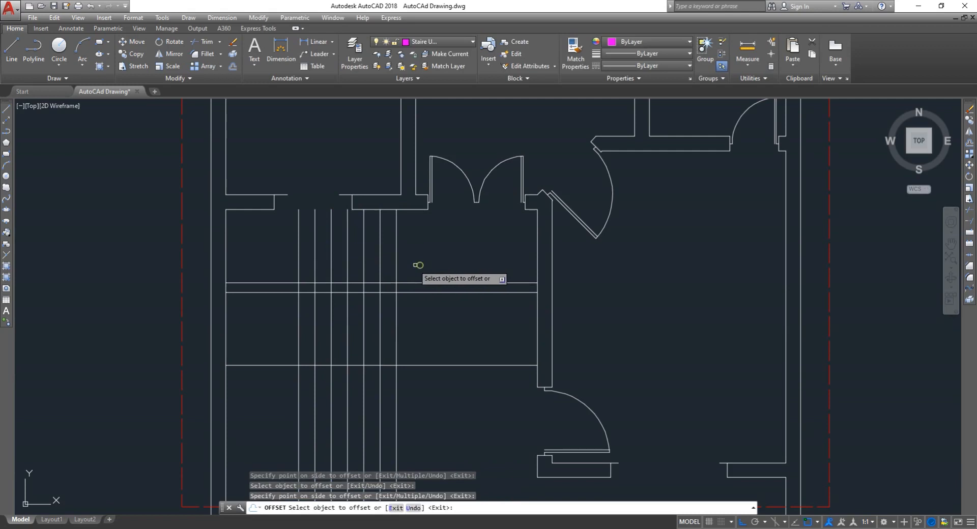
left_click(397, 265)
left_click(425, 262)
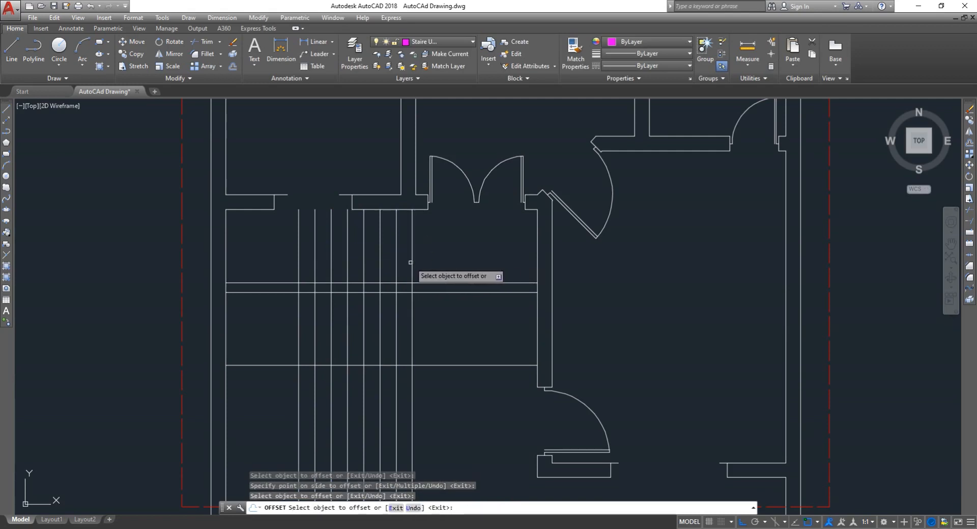
left_click(413, 263)
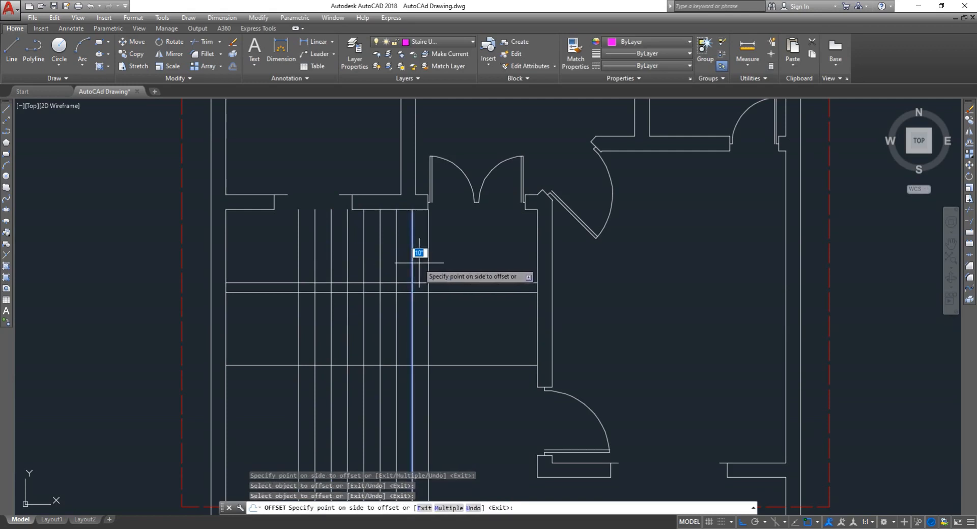
left_click(423, 261)
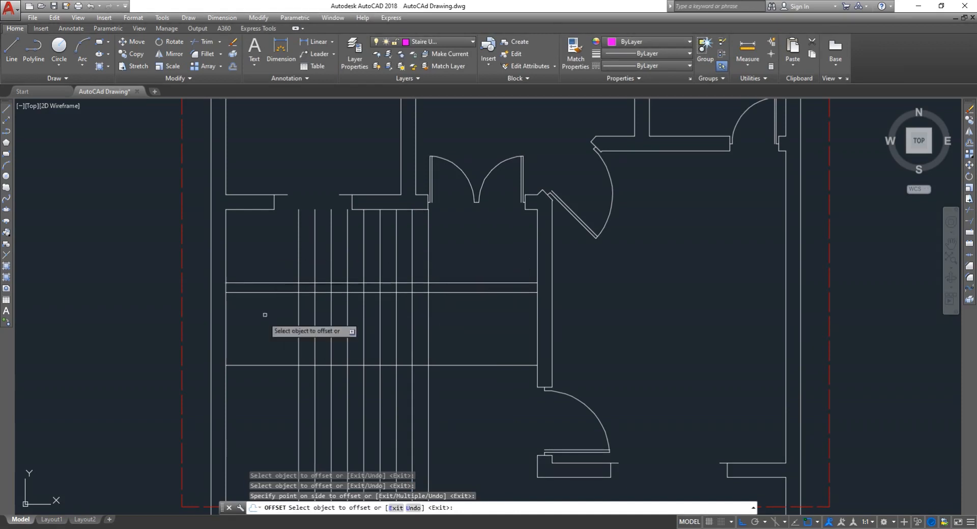
key("Escape")
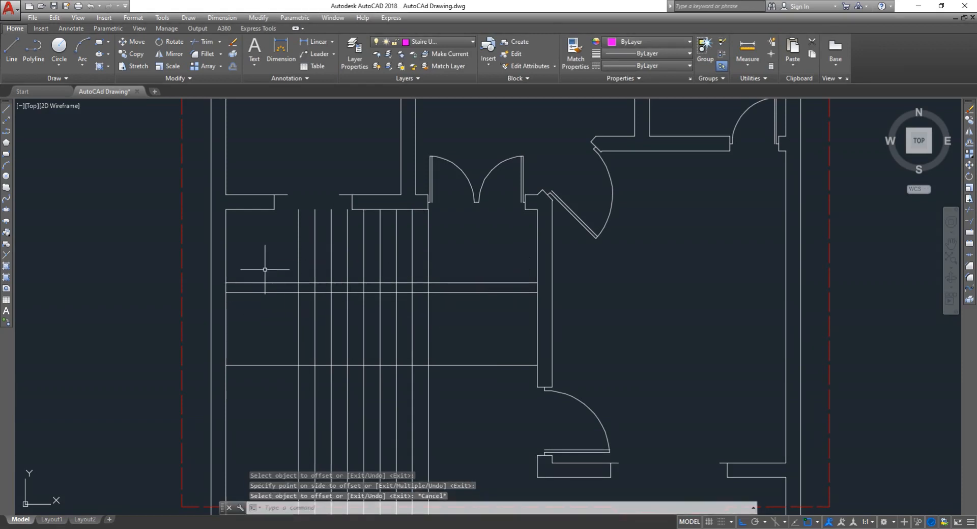
Trim the horizontal flight lines beyond the last tread and the tread lines below the lower flight
key("Return")
key("Return")
left_click(456, 314)
left_click(477, 244)
left_click(481, 394)
left_click(480, 318)
left_click(463, 408)
left_click(249, 412)
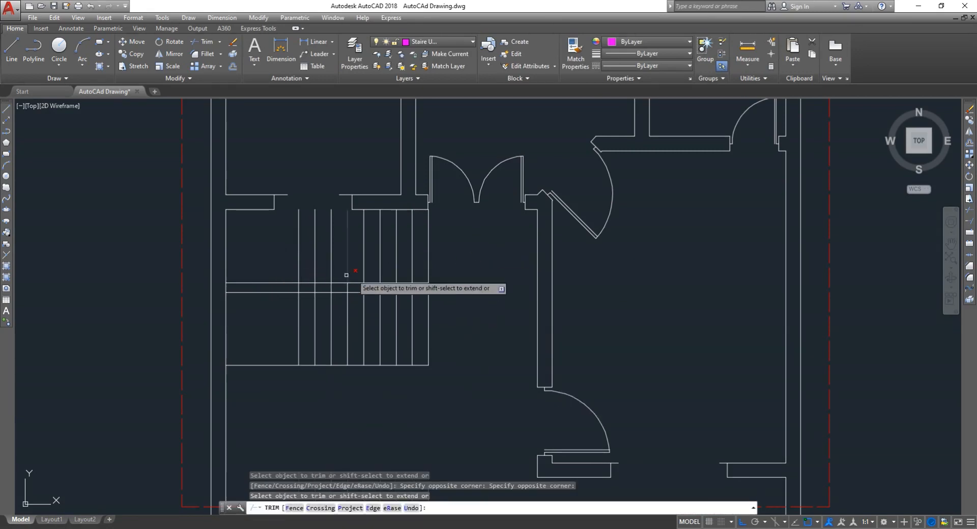
Trim the tread lines crossing the right part of the gap between the two flights
scroll(414, 292, "up", 5)
left_click(474, 270)
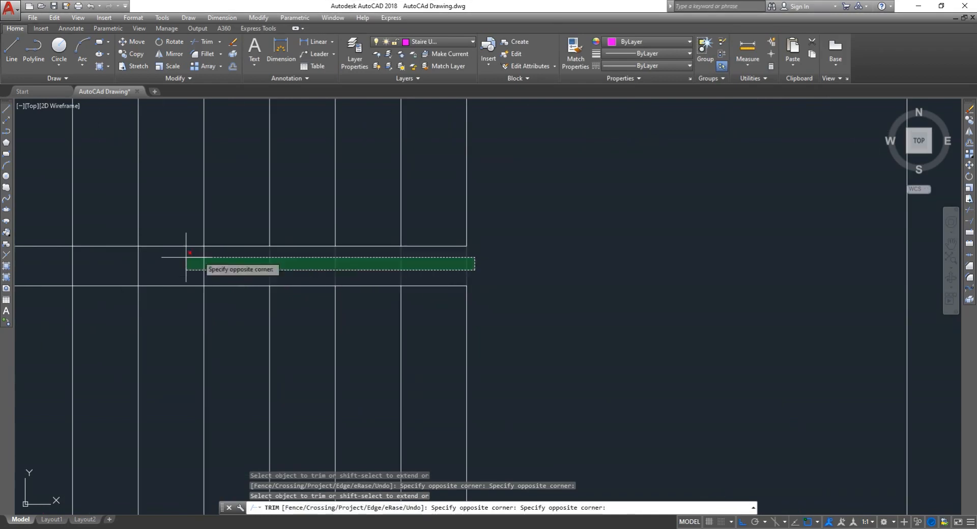
left_click(94, 273)
Trim both horizontal gap lines across the landing, from the left wall to the landing edge
scroll(95, 275, "down", 3)
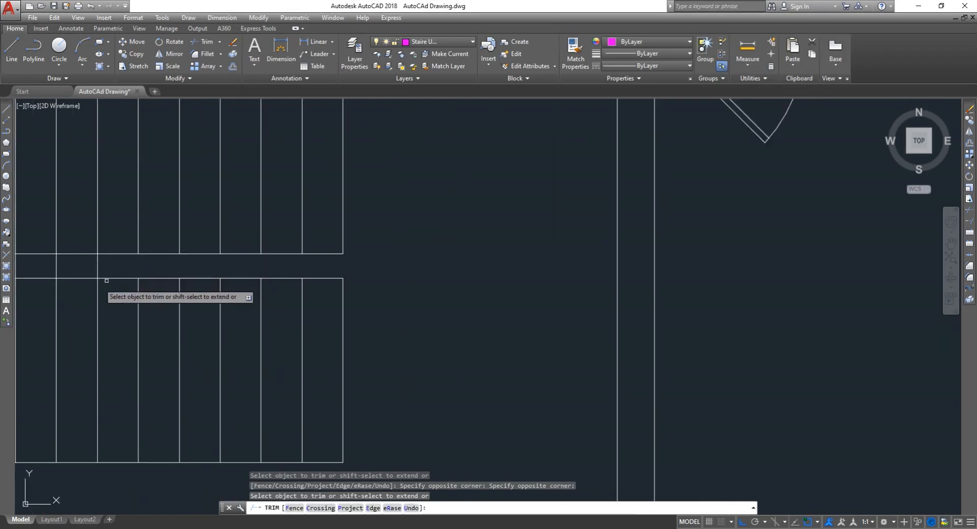
scroll(102, 275, "down", 4)
scroll(69, 274, "up", 4)
left_click(92, 290)
left_click(97, 203)
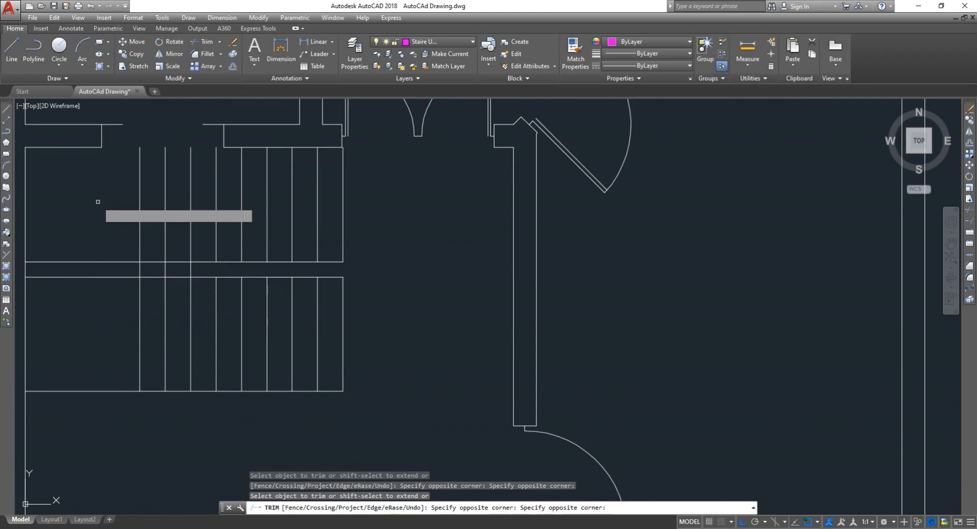
left_click(89, 310)
left_click(96, 221)
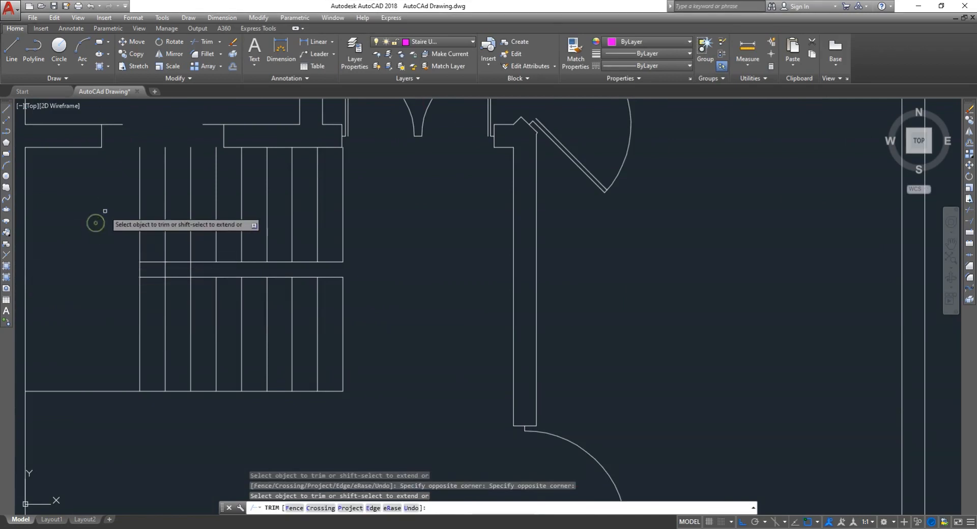
scroll(178, 135, "up", 4)
scroll(221, 153, "down", 4)
key("Escape")
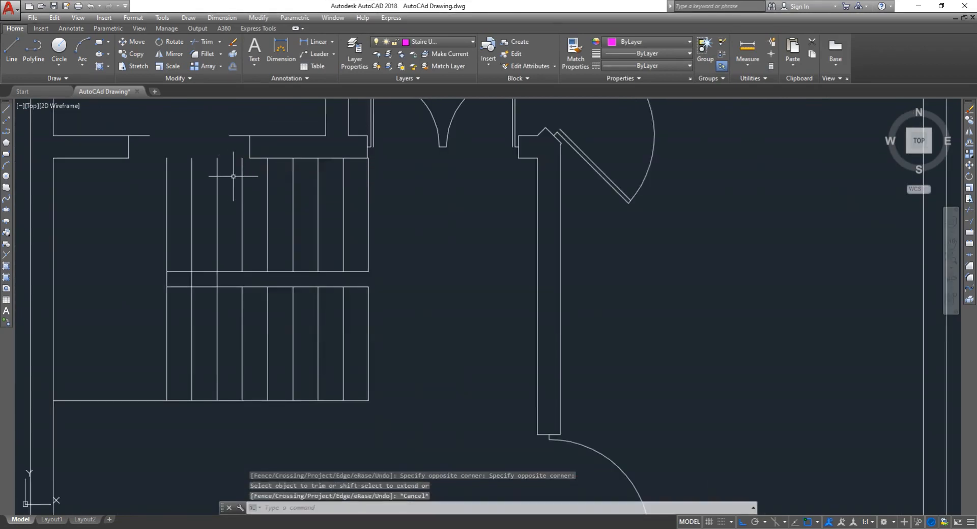
Draw a line along the top of the upper flight from the last tread's upper end to the left wall
type("l")
key("Return")
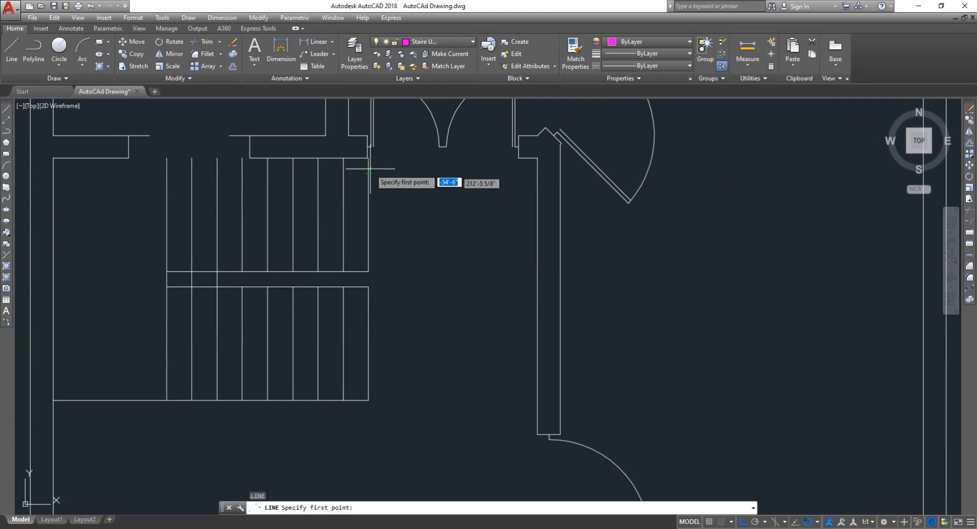
left_click(368, 157)
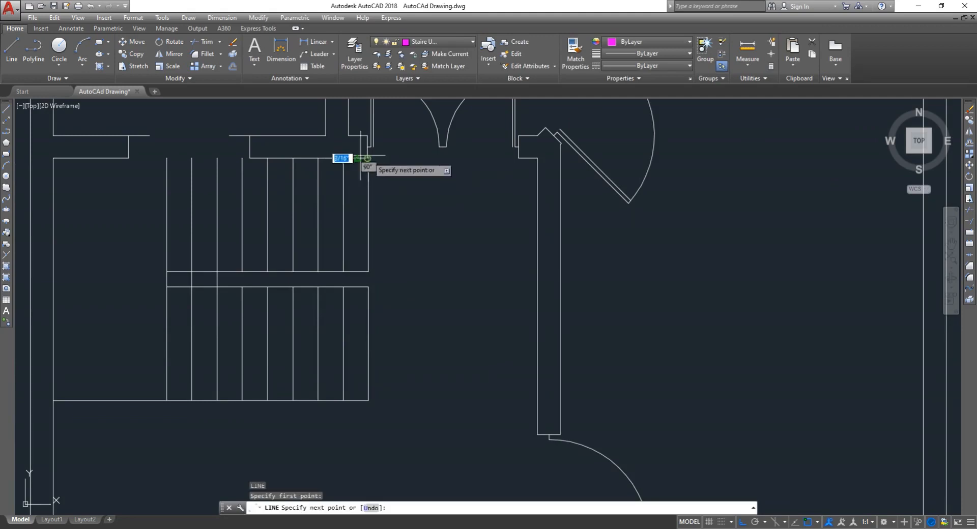
left_click(52, 159)
key("Escape")
Erase the leftover tread lines between the dashed red outline and the plan's bottom wall
scroll(181, 286, "down", 1)
scroll(136, 220, "down", 2)
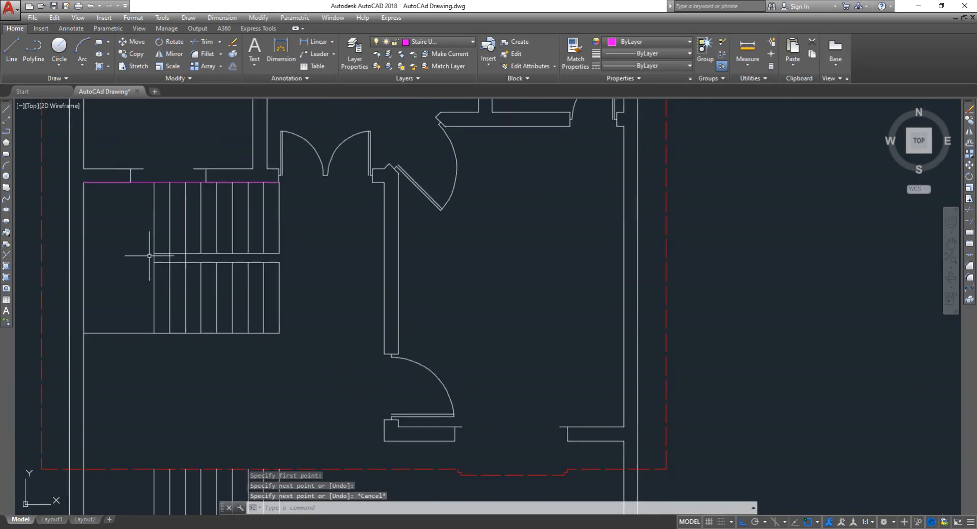
scroll(161, 245, "down", 4)
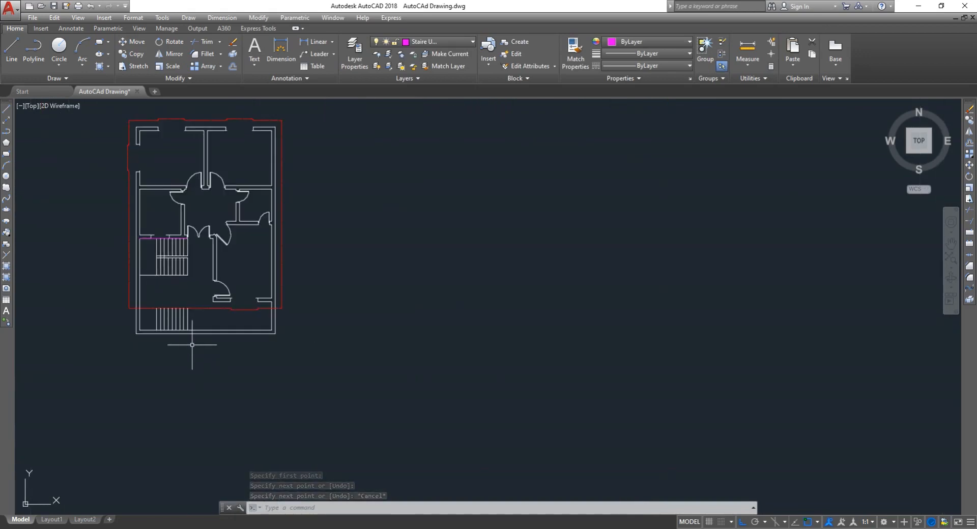
scroll(188, 336, "up", 10)
key("Escape")
key("Escape")
scroll(176, 305, "down", 4)
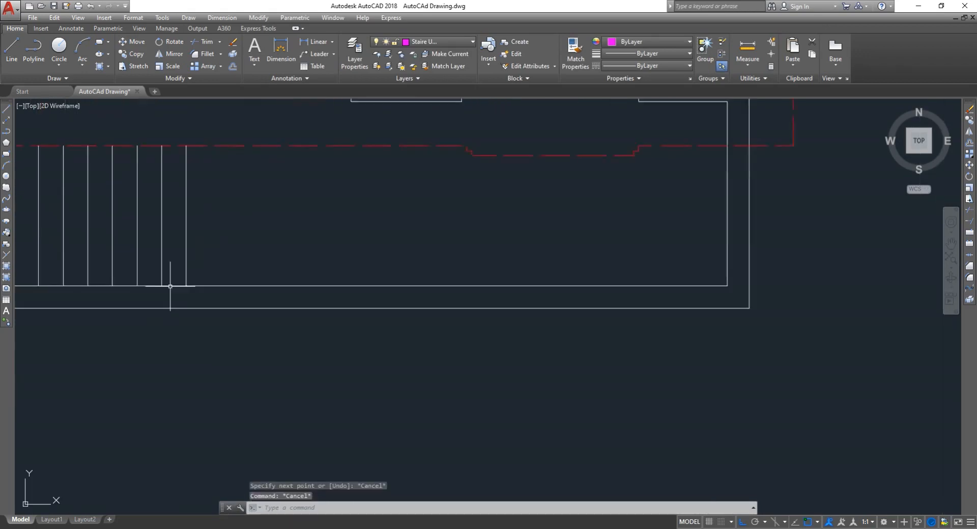
type("E")
key("Return")
left_click(220, 240)
left_click(25, 241)
key("Return")
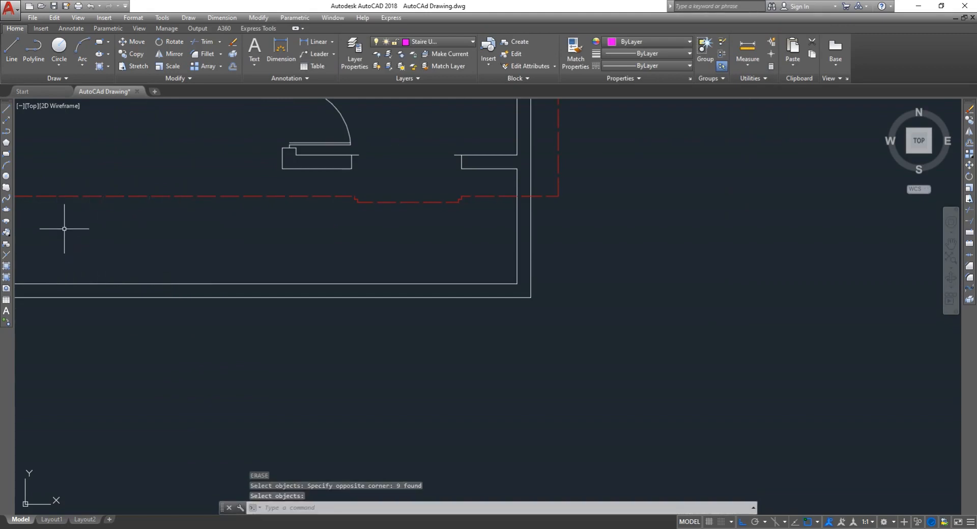
Trim the remaining tread lines crossing the gap between the two flights near the landing edge
scroll(65, 229, "down", 5)
scroll(56, 204, "up", 7)
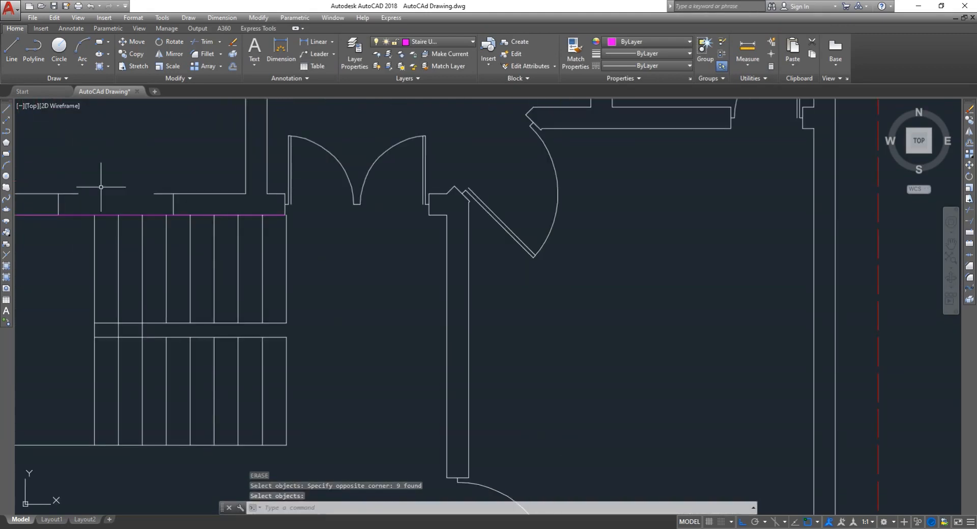
key("Escape")
scroll(118, 209, "down", 6)
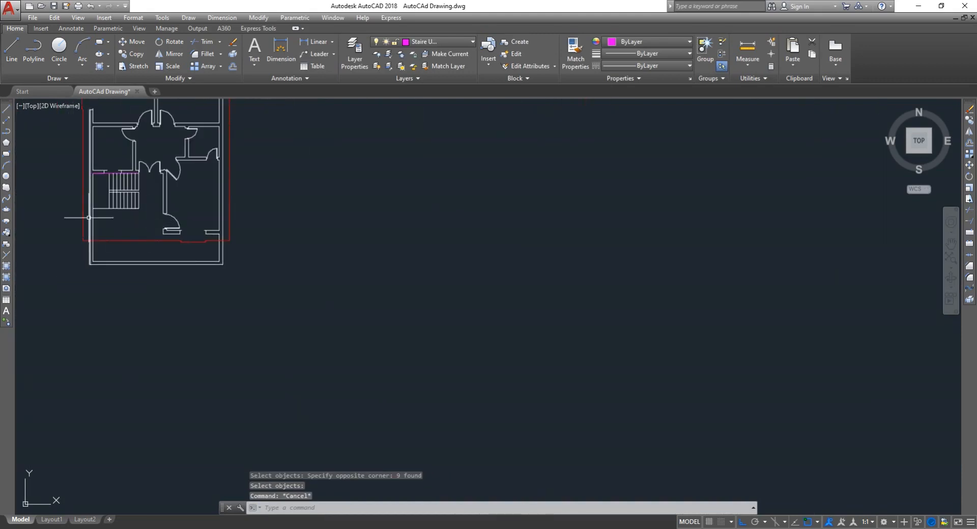
scroll(88, 218, "up", 5)
scroll(148, 162, "down", 7)
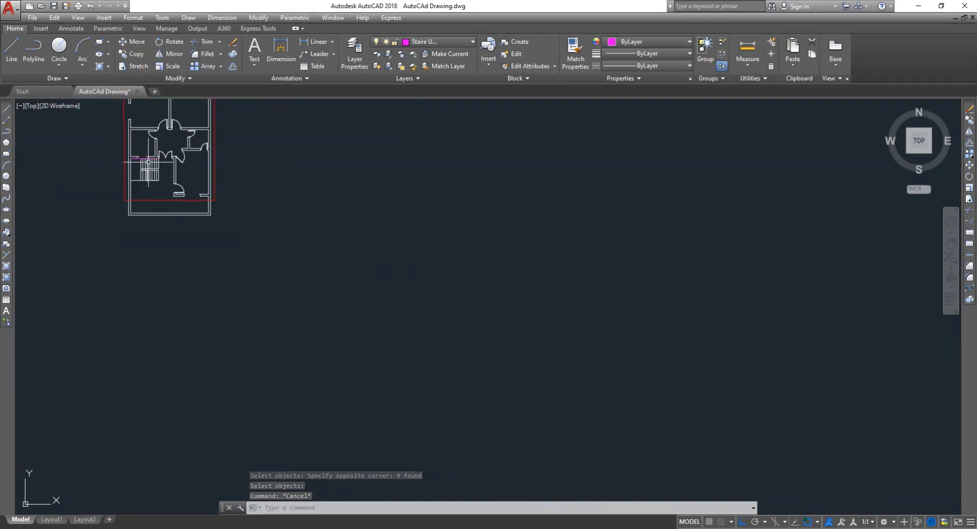
scroll(148, 162, "up", 5)
scroll(115, 236, "up", 4)
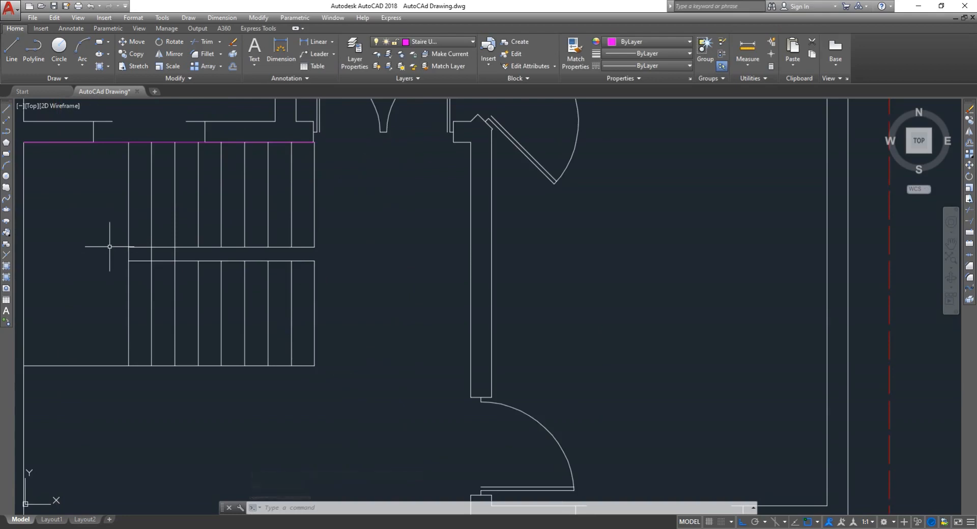
scroll(102, 252, "down", 2)
scroll(129, 258, "up", 4)
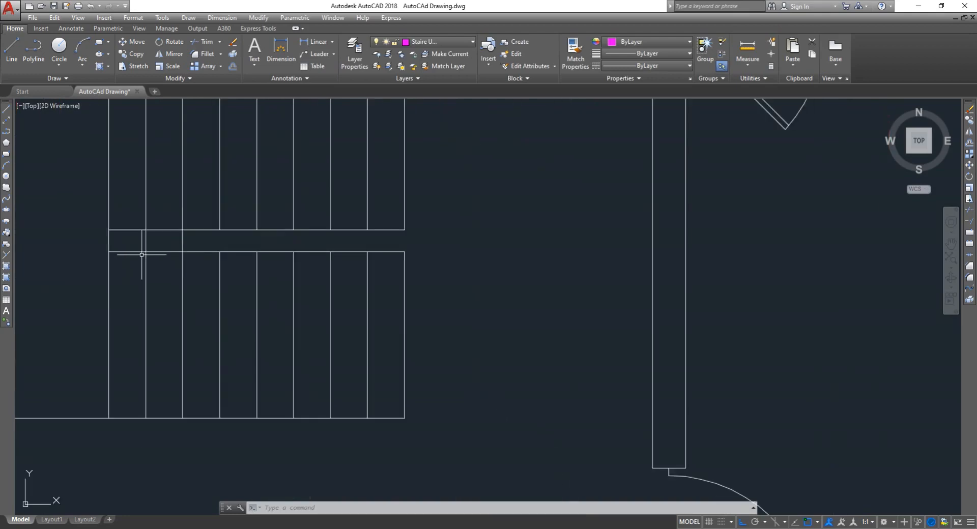
key("Return")
key("Return")
left_click(192, 237)
left_click(132, 240)
scroll(131, 240, "down", 4)
scroll(127, 242, "up", 1)
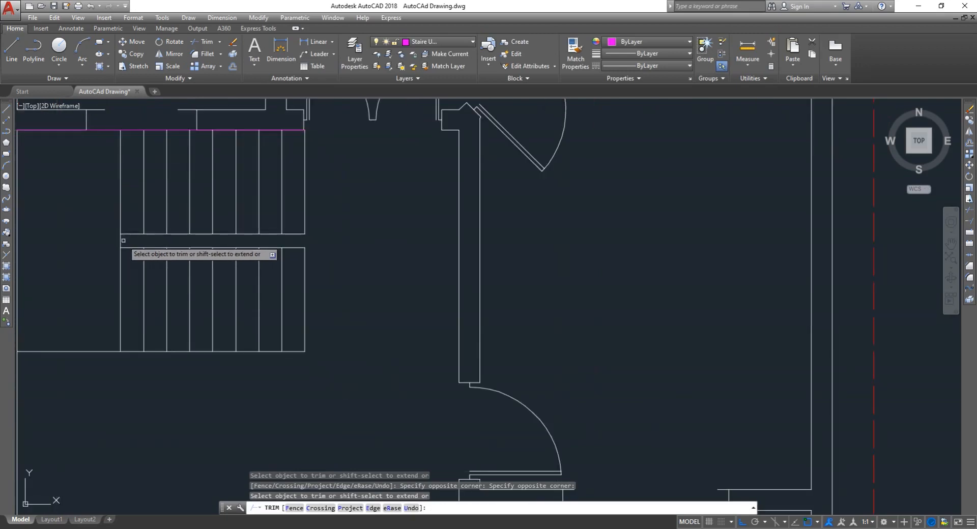
key("Escape")
Draw a horizontal arrow shaft from the midpoint of the lower flight's right edge to the third line from the landing, plus the lower arrowhead stroke
scroll(160, 254, "down", 3)
scroll(158, 266, "up", 4)
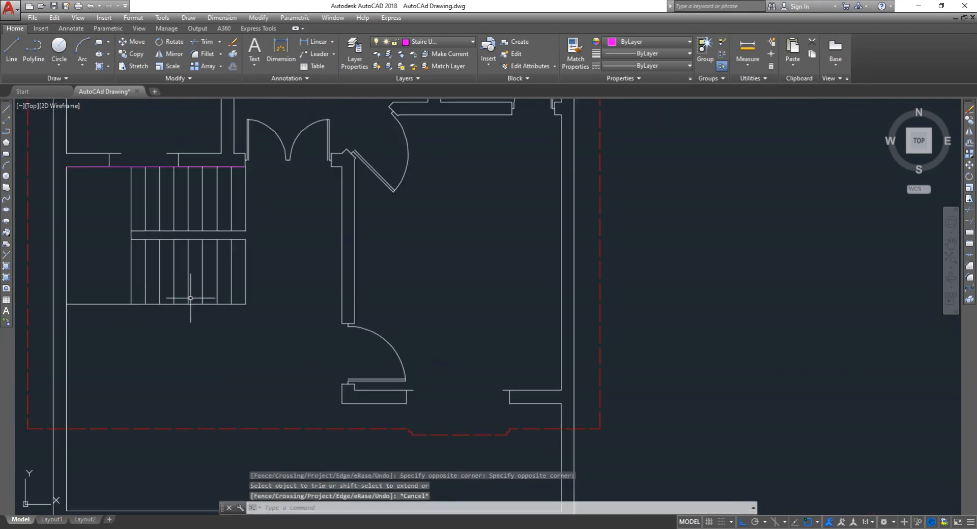
scroll(216, 247, "down", 5)
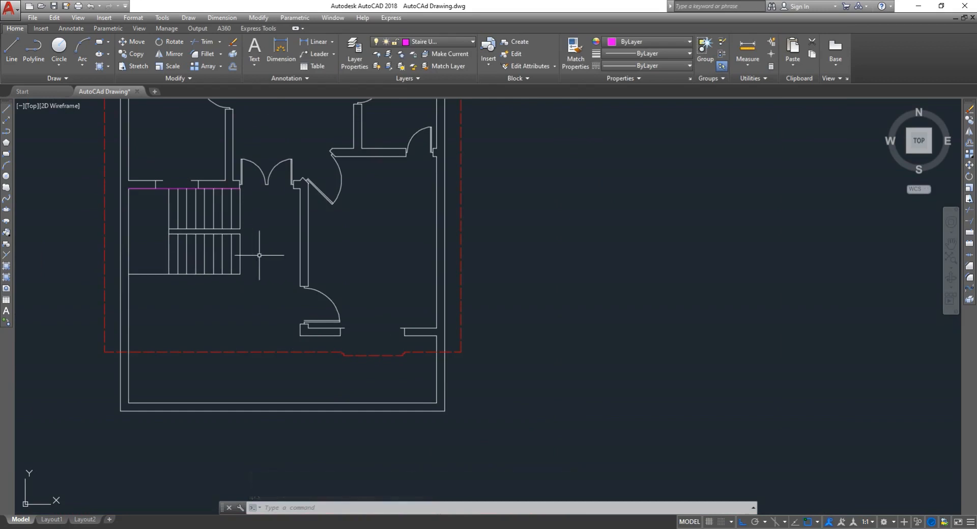
scroll(230, 255, "up", 2)
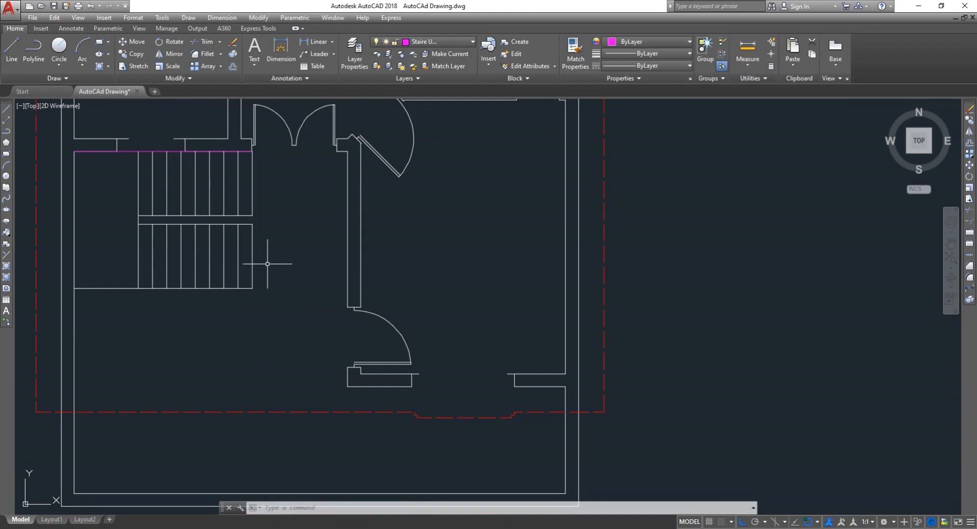
key("Return")
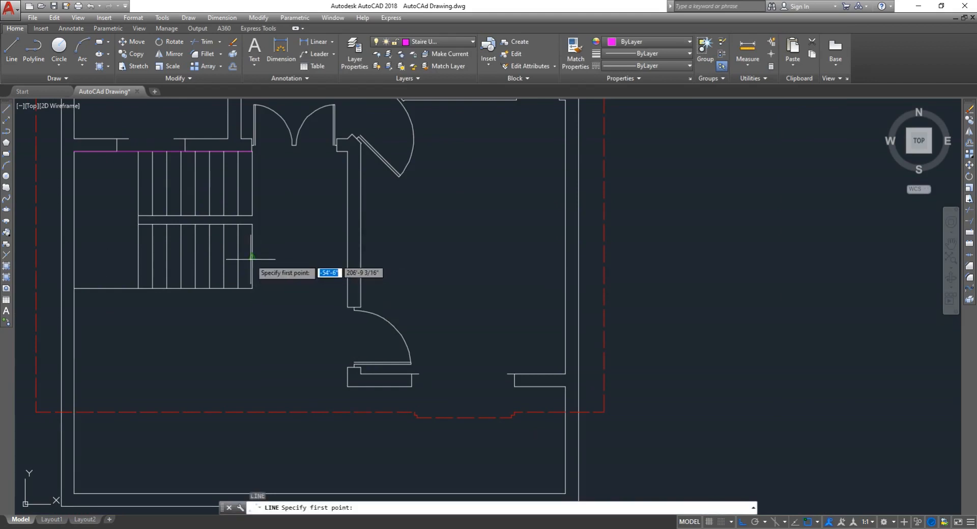
left_click(252, 257)
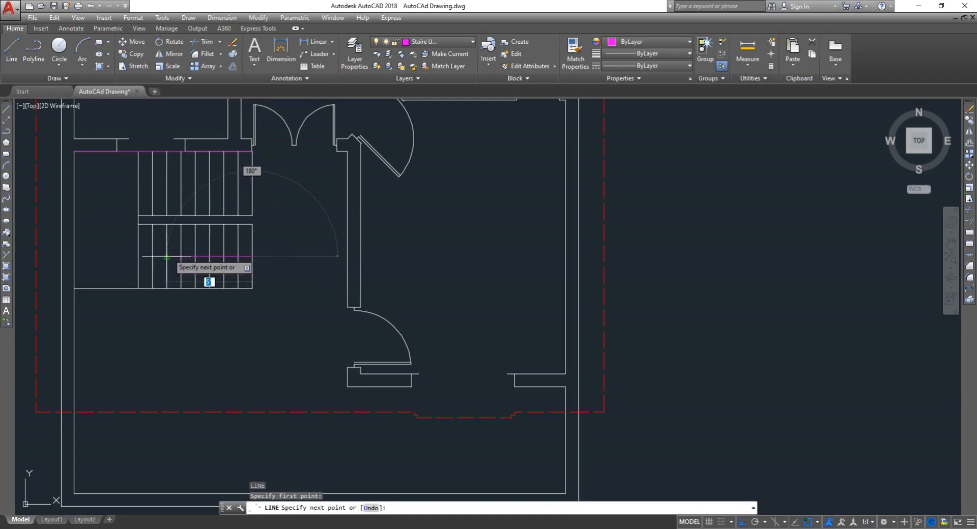
scroll(166, 257, "up", 6)
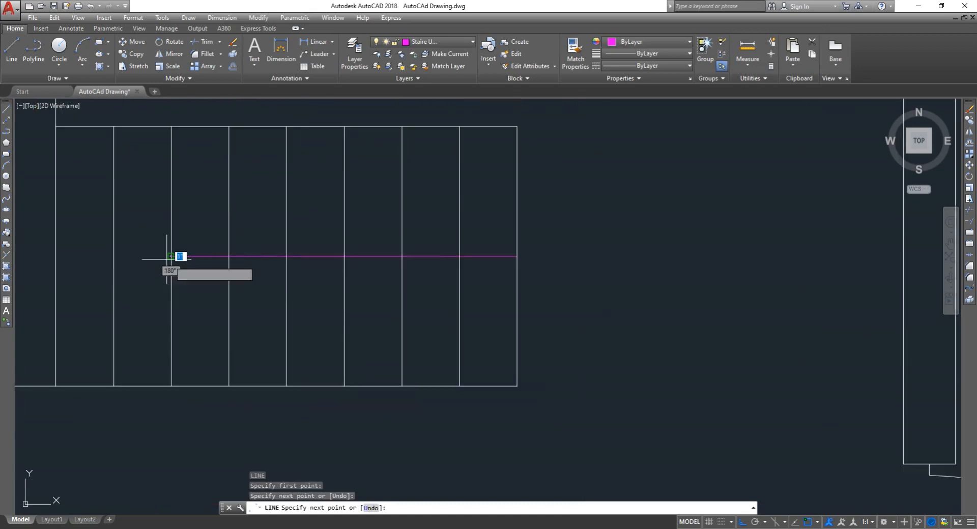
left_click(227, 314)
key("Escape")
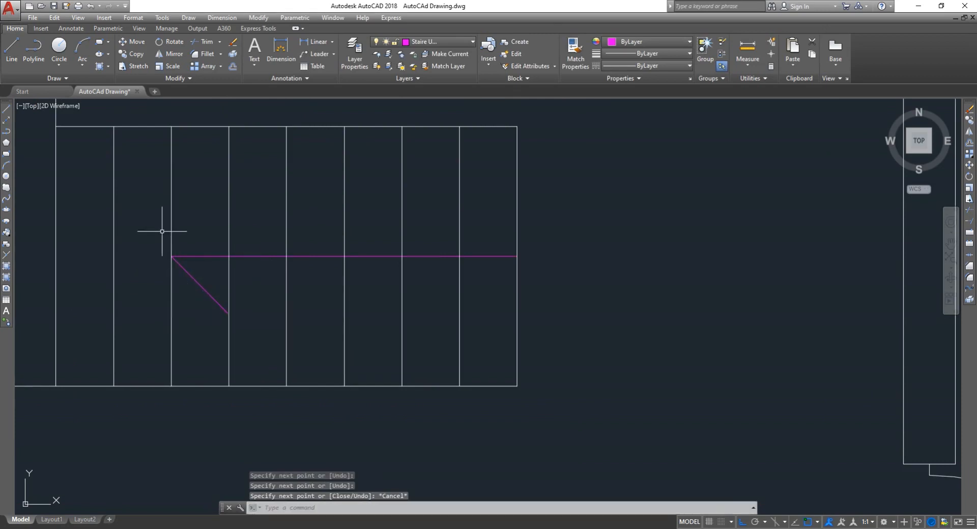
Draw the upper arrowhead stroke from the lower flight's arrow tip to the adjacent tread line on the right
key("space")
left_click(172, 256)
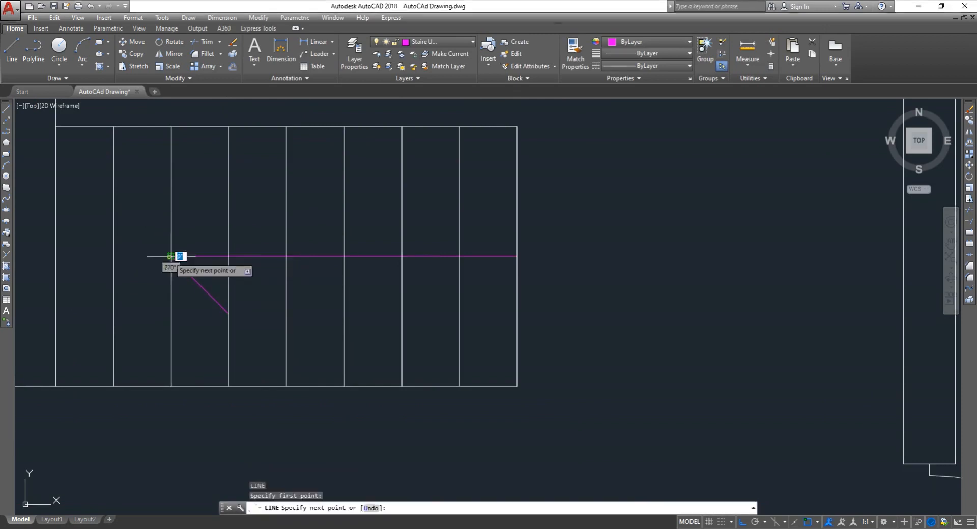
left_click(227, 191)
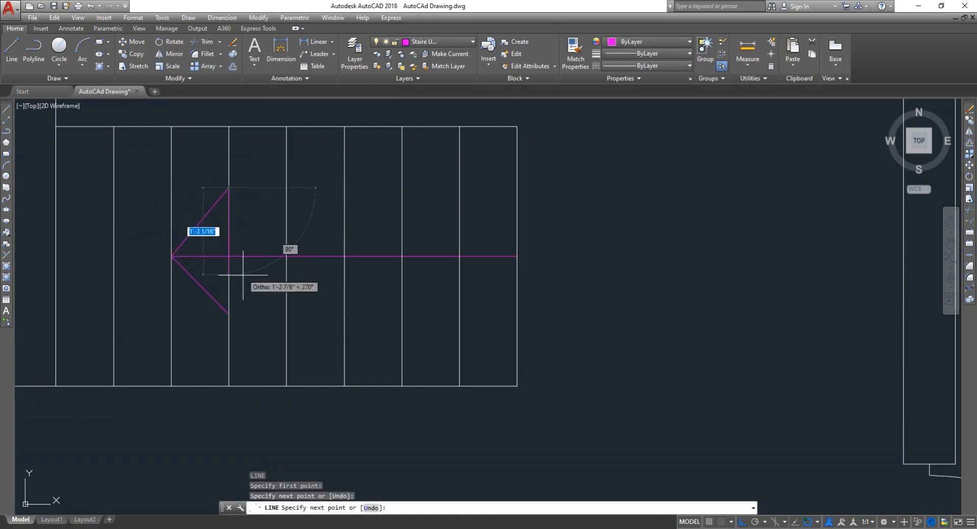
key("Escape")
scroll(247, 276, "down", 2)
scroll(246, 276, "down", 2)
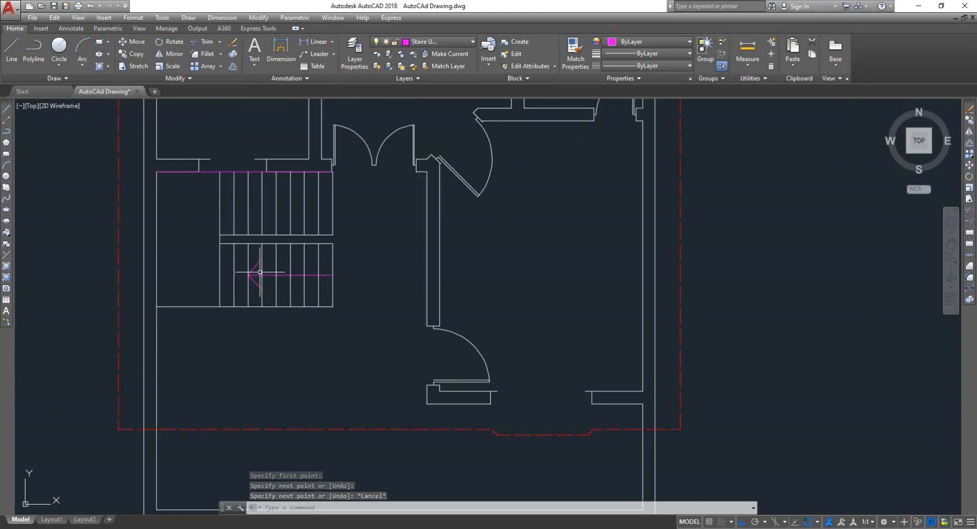
Draw an arrow shaft from the middle of the upper flight's landing edge to the sixth line, plus its upper arrowhead stroke
scroll(233, 184, "up", 2)
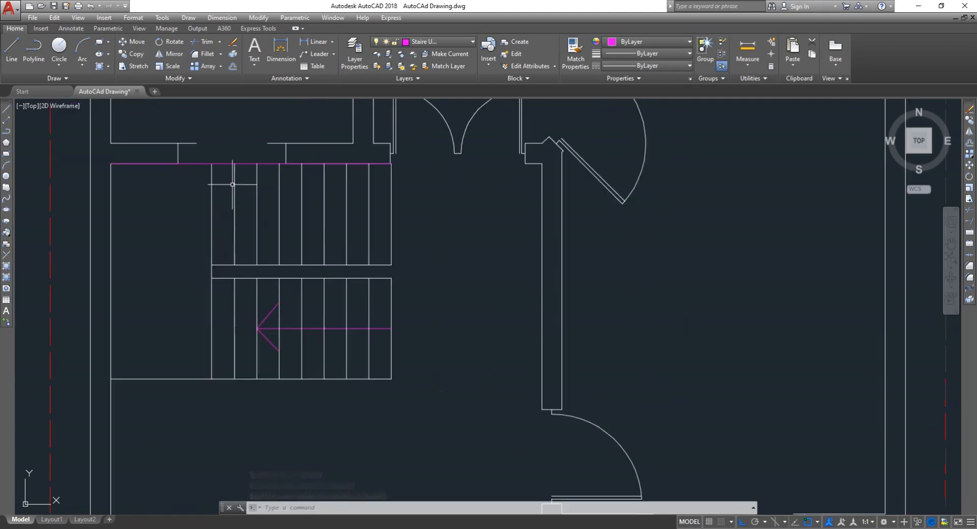
type("l")
key("Return")
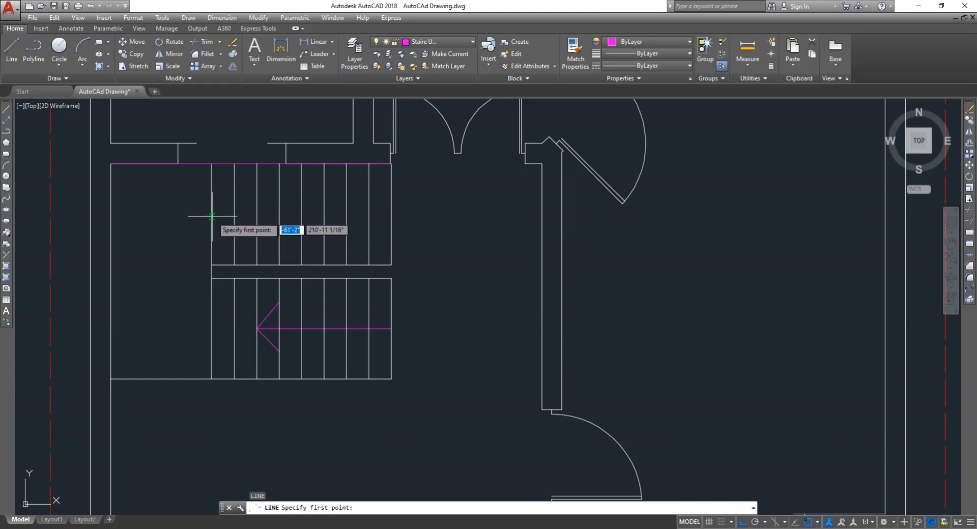
left_click(212, 215)
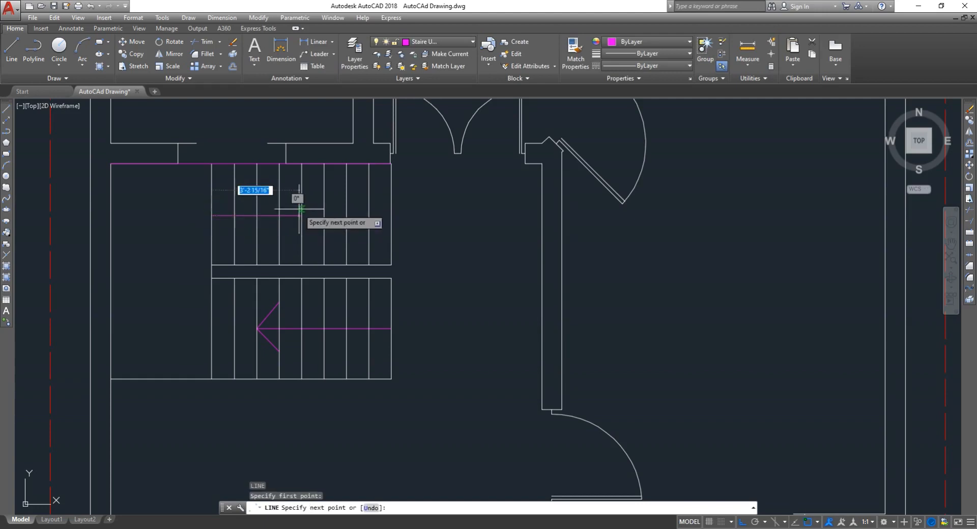
left_click(316, 209)
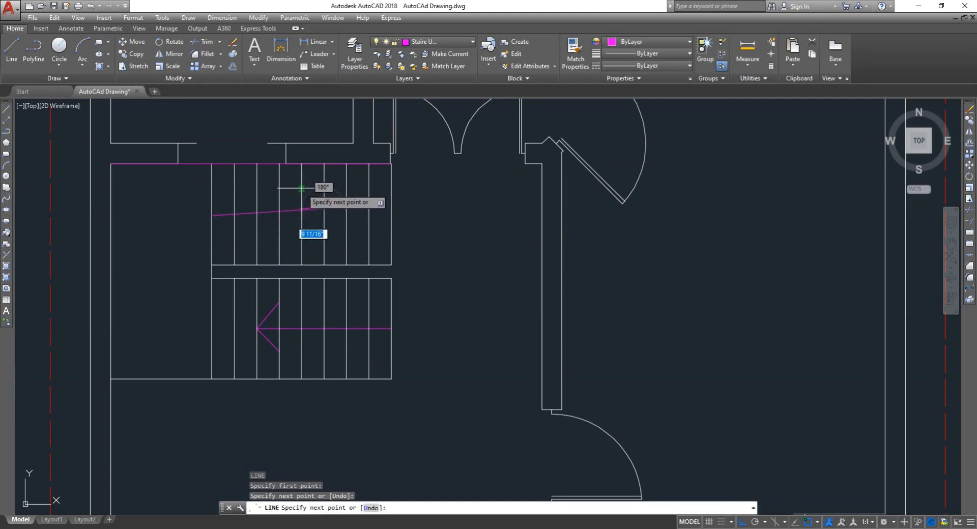
left_click(303, 185)
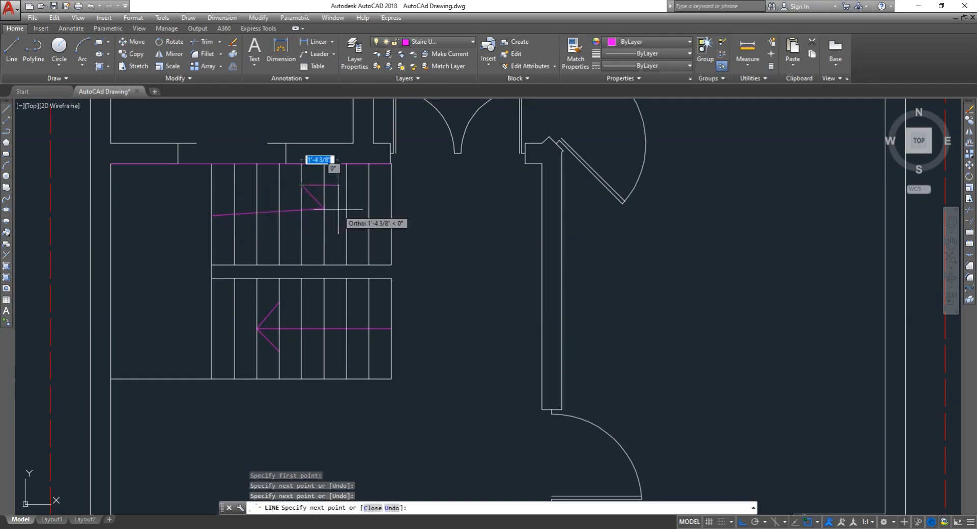
key("Return")
key("Return")
key("Escape")
Draw the lower arrowhead stroke from the upper flight's arrow tip back to the adjacent tread line
type("l")
key("Return")
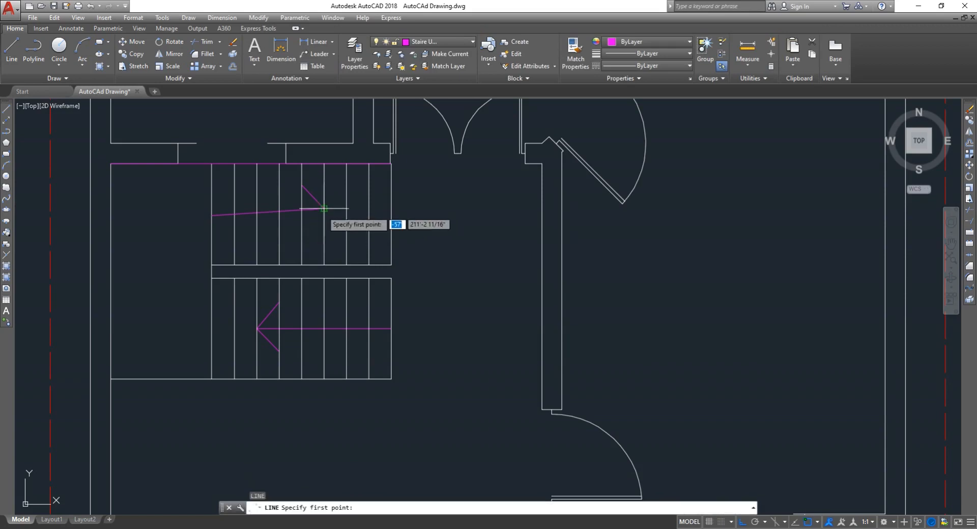
left_click(324, 209)
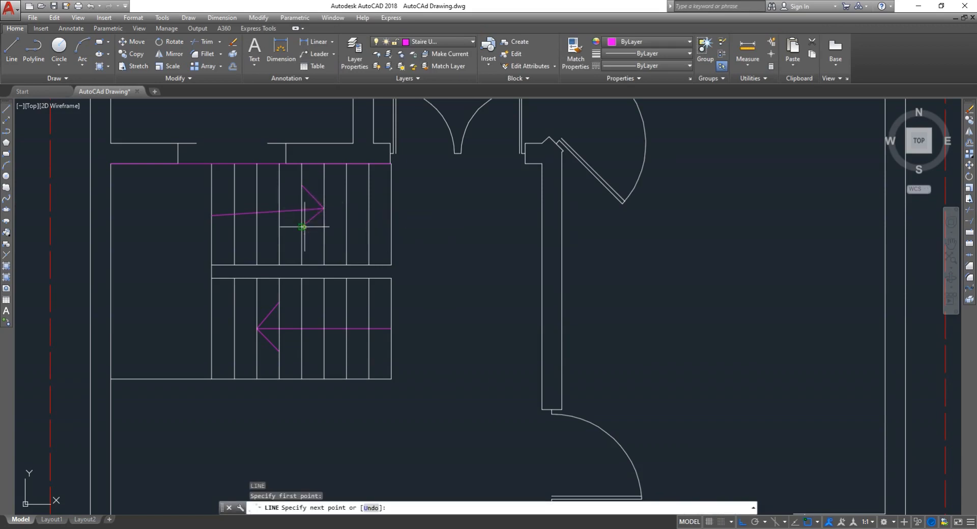
left_click(303, 226)
key("Escape")
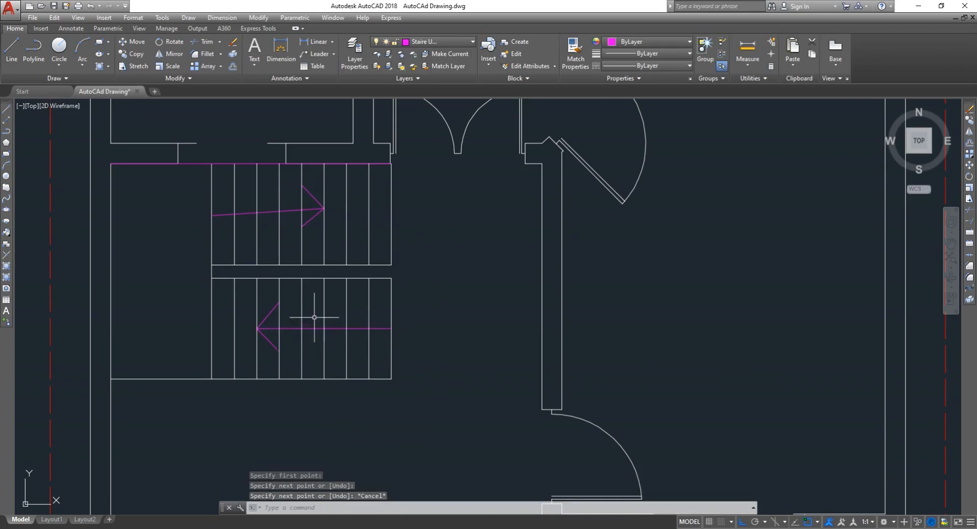
scroll(385, 208, "down", 4)
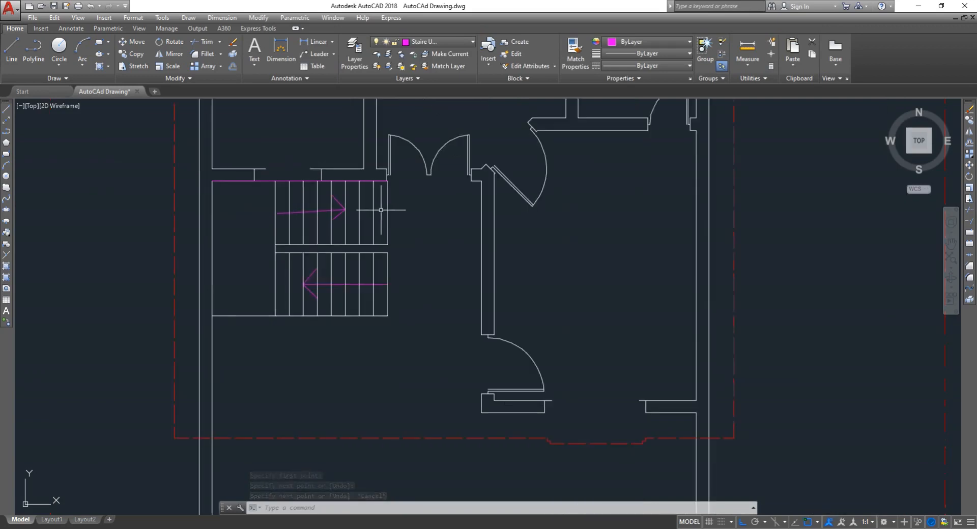
Draw a line along the left wall from the landing's upper-left corner to its lower-left corner
scroll(344, 298, "up", 2)
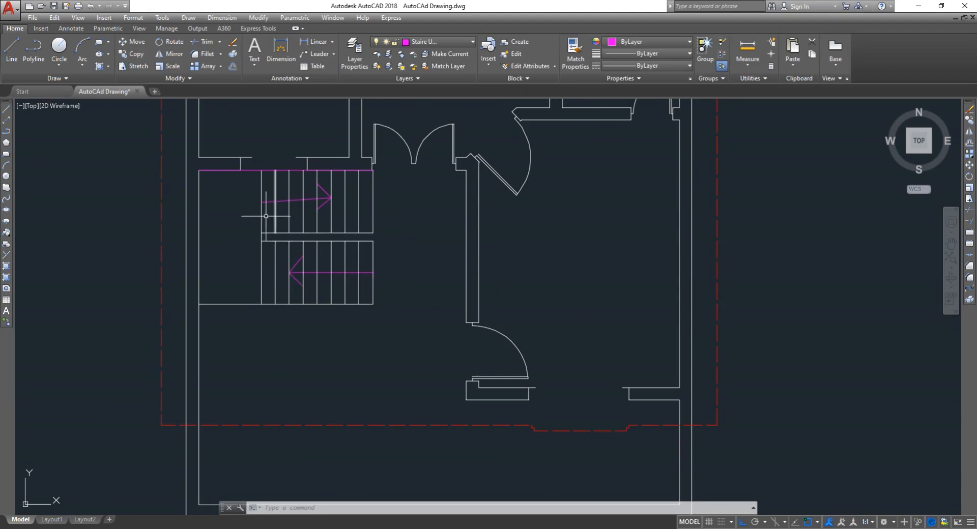
type("l")
key("Return")
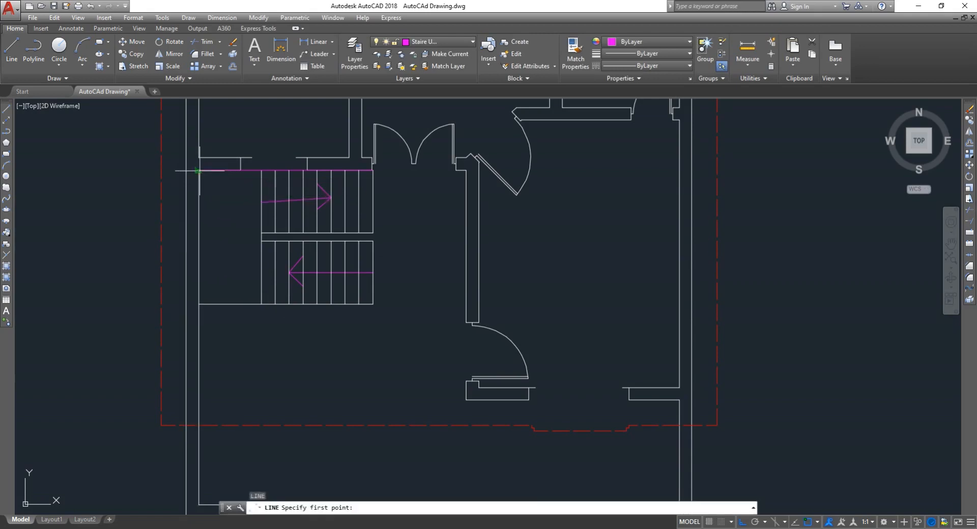
left_click(198, 171)
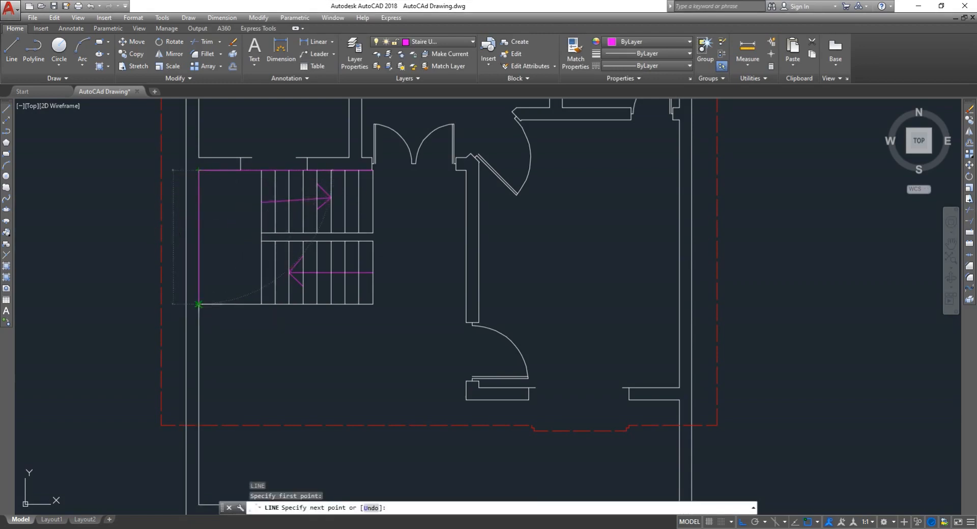
left_click(199, 304)
key("Escape")
Trace connected lines from the landing's lower-left corner along the stair's lower edge, then around the lower flight's right, upper and left edges
type("l")
key("Return")
left_click(198, 305)
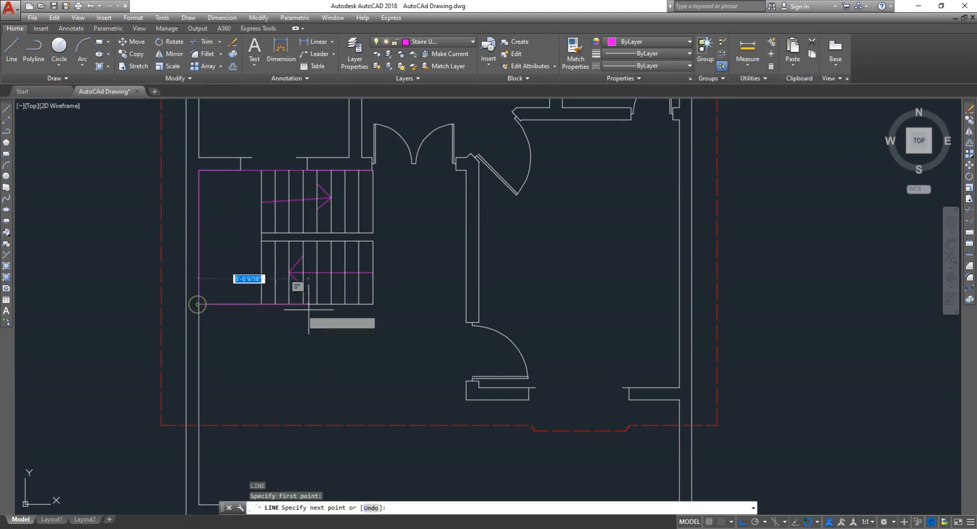
left_click(373, 304)
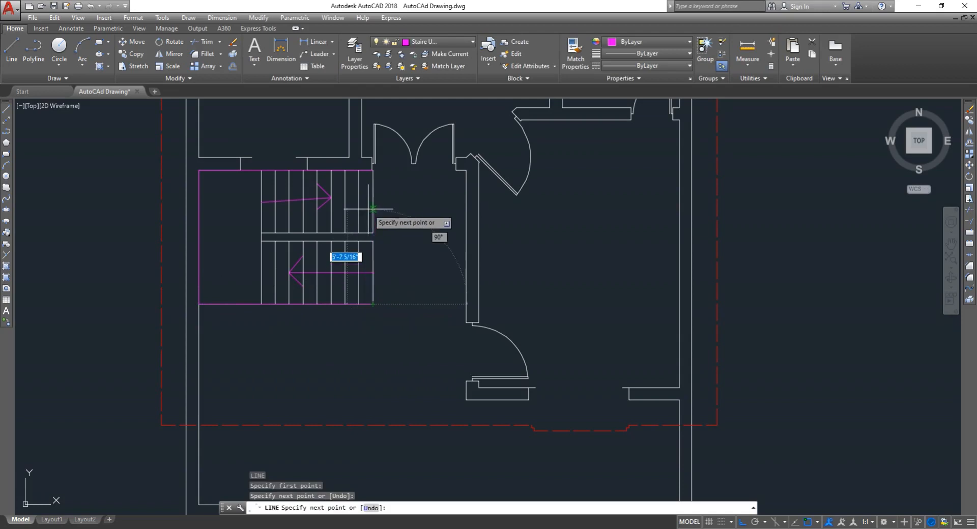
left_click(373, 240)
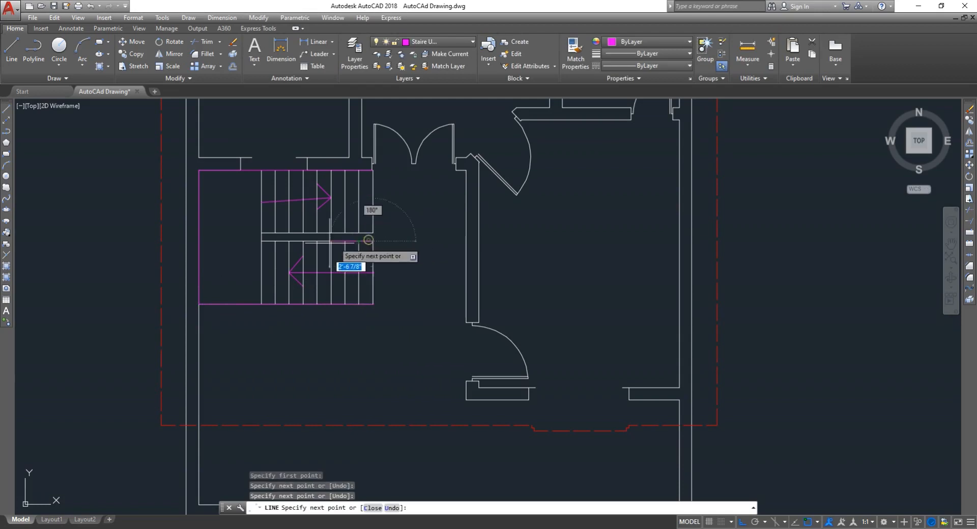
left_click(261, 241)
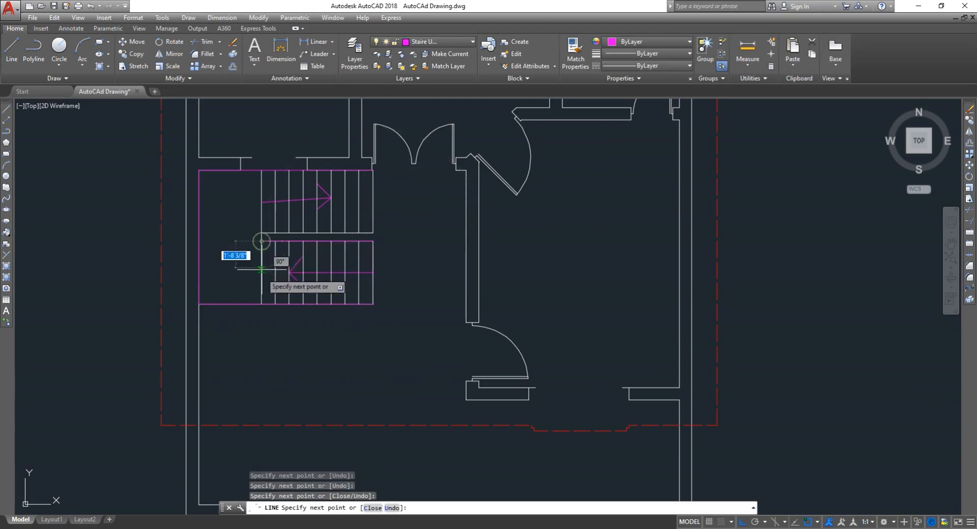
left_click(260, 304)
key("Escape")
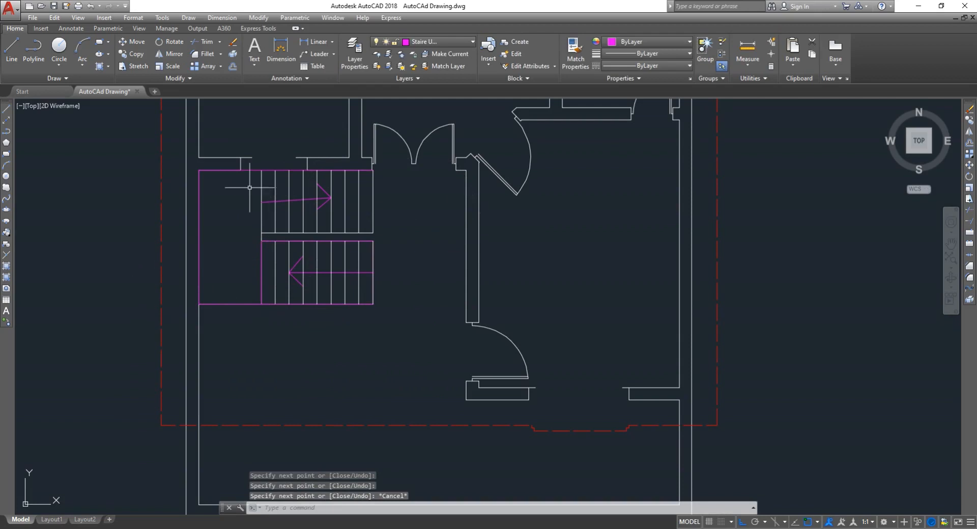
scroll(329, 257, "down", 4)
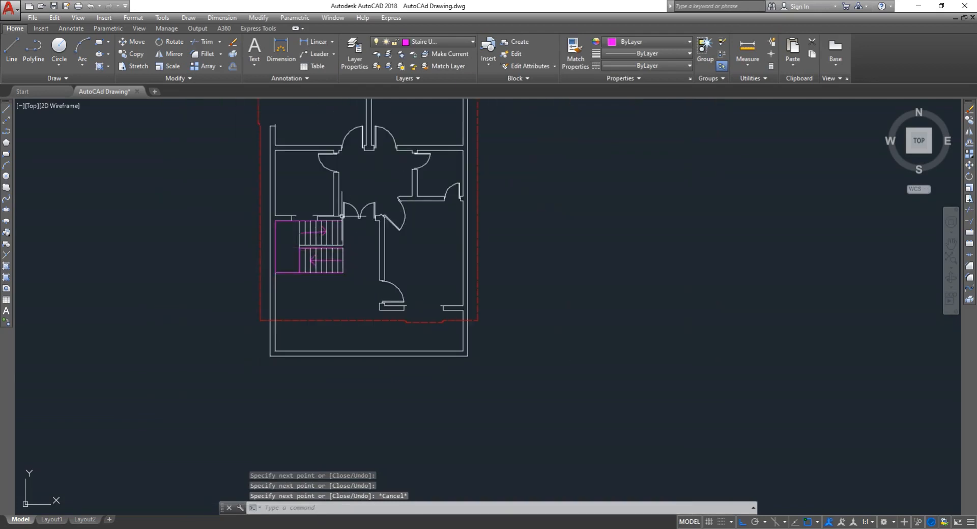
scroll(302, 281, "up", 6)
scroll(302, 280, "down", 5)
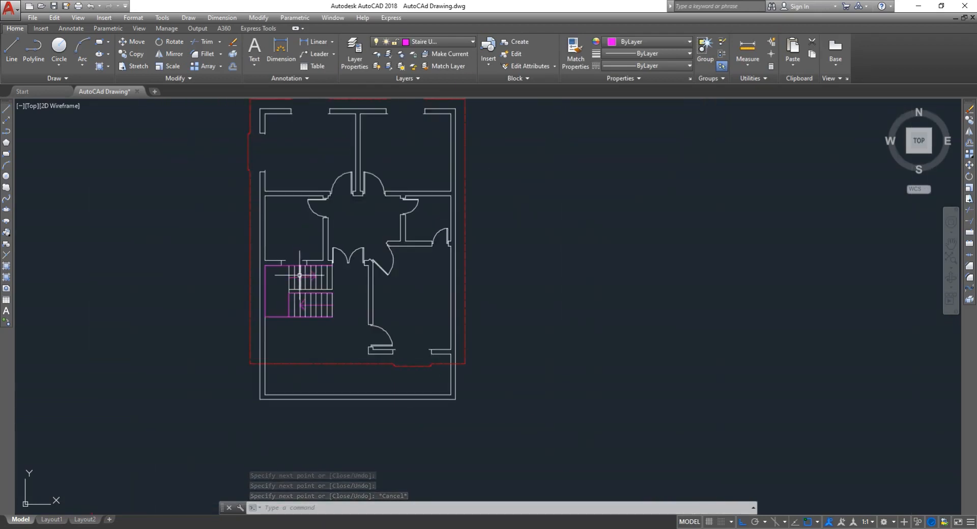
scroll(299, 301, "up", 5)
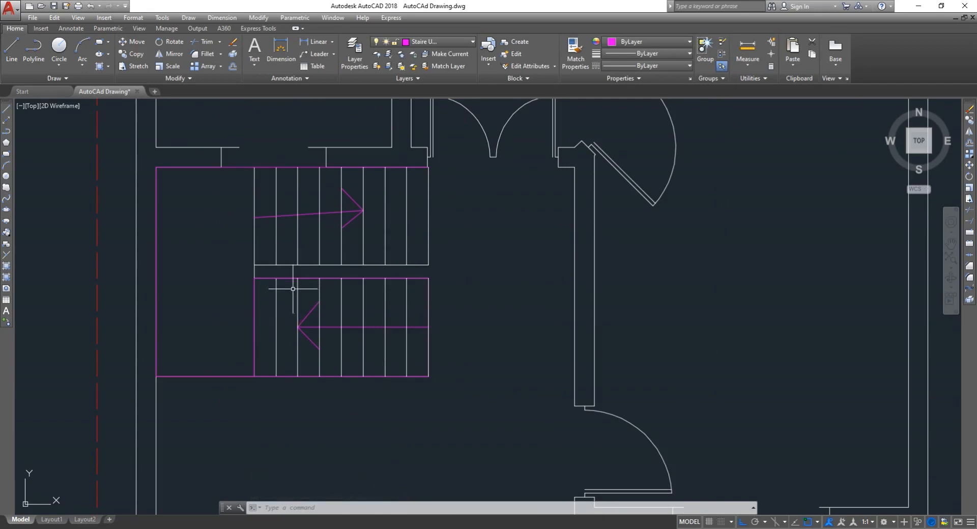
scroll(321, 300, "down", 4)
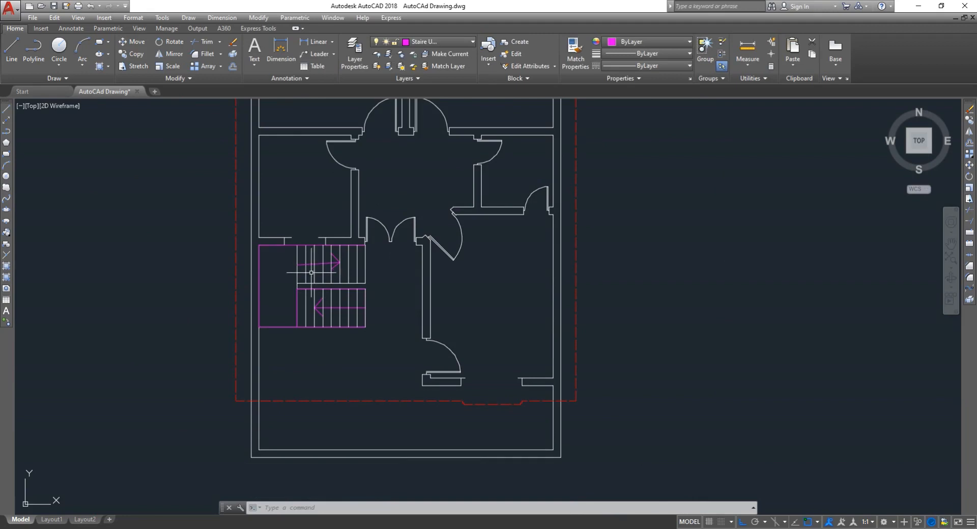
scroll(323, 263, "up", 7)
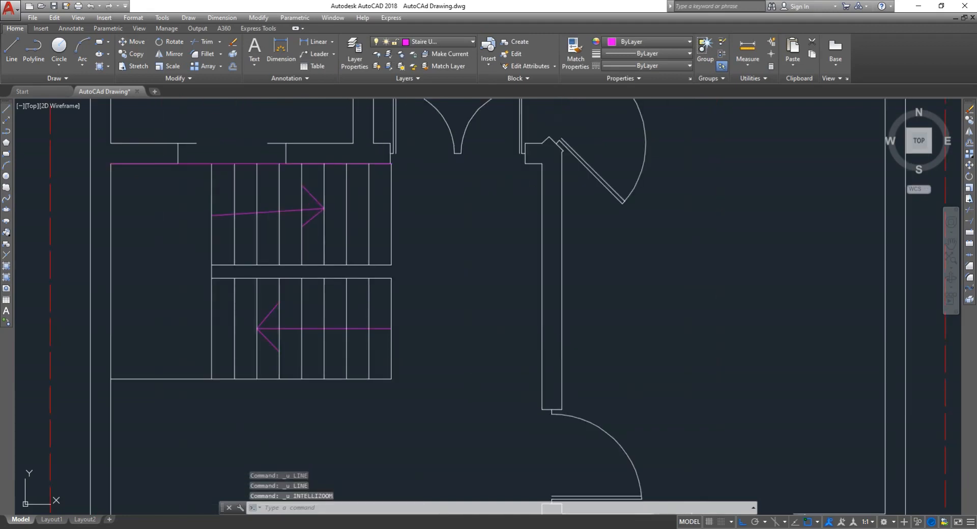
Undo the magenta outline lines on the left and lower flight, both flights' direction arrows and the preceding trim
key("ctrl+z")
key("ctrl+z")
key("ctrl+z")
key("ctrl+z")
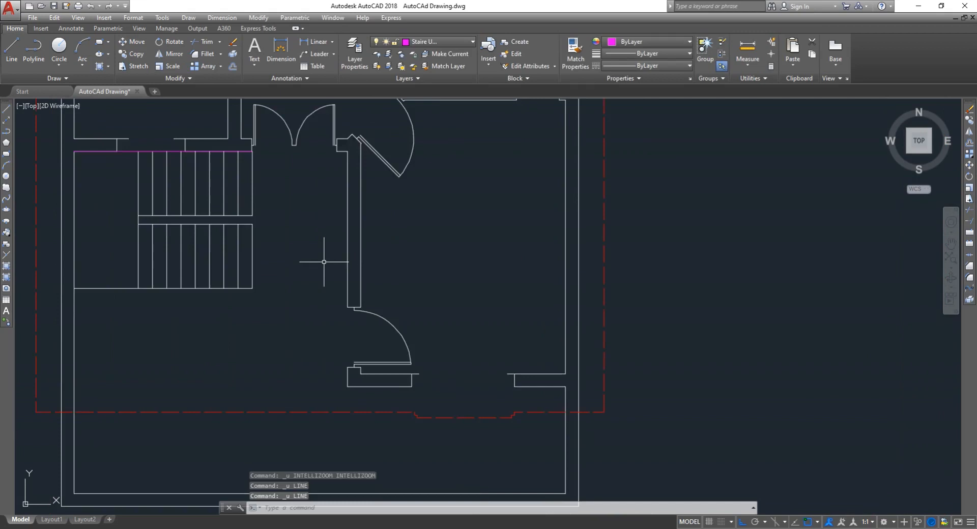
scroll(324, 261, "down", 5)
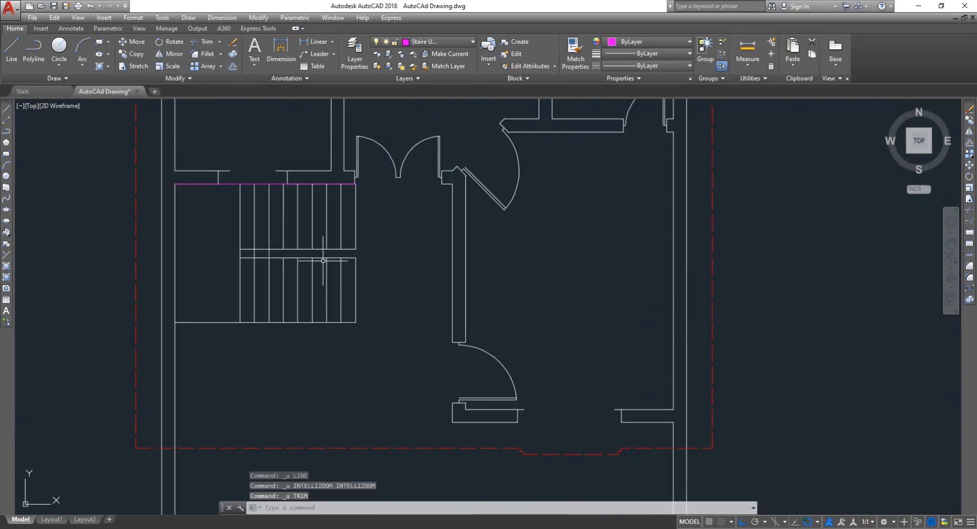
key("Escape")
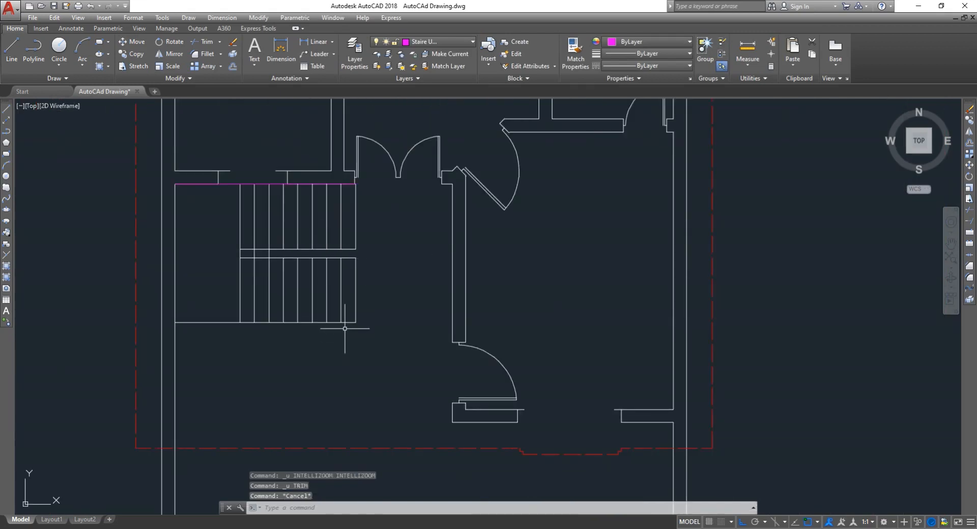